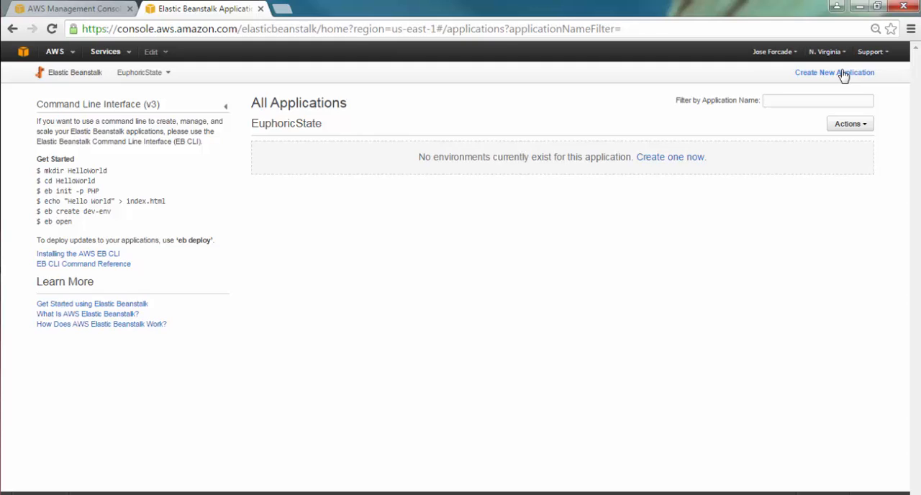
left_click(867, 127)
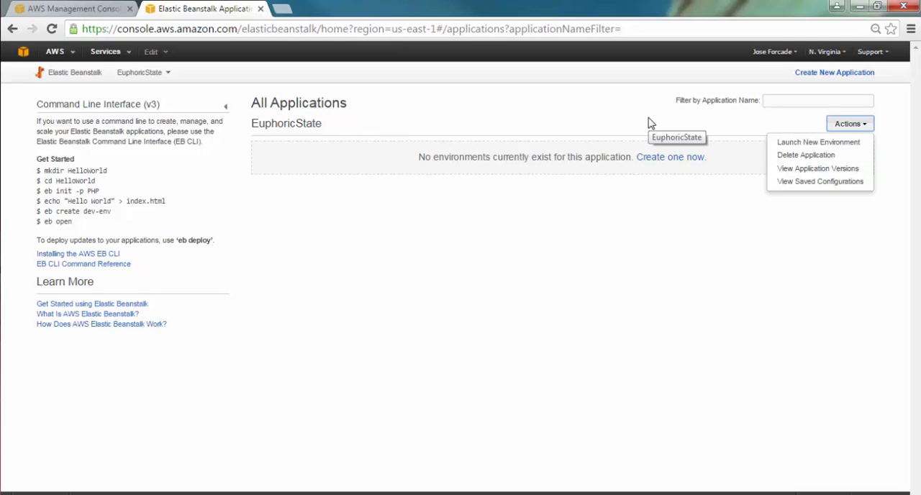
left_click(599, 117)
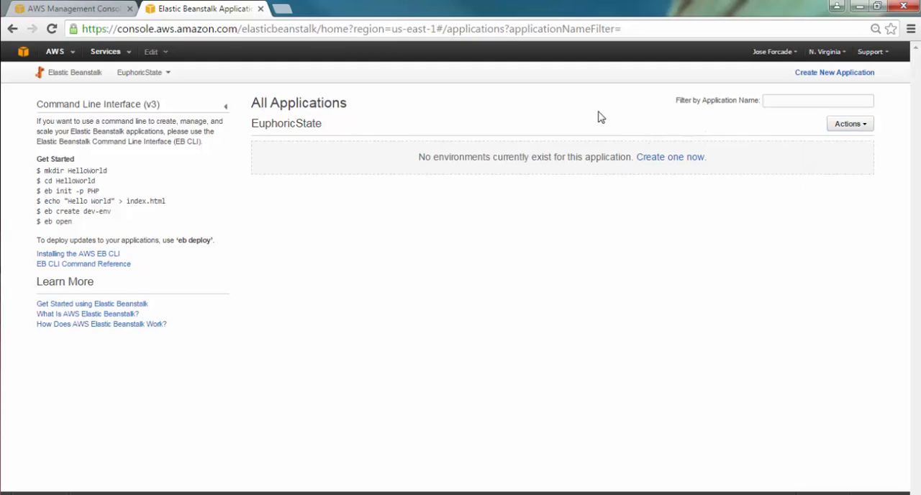
Create a new application named TestMvc with the description "Test .NET MVC 5" and continue to its environment setup.
left_click(826, 74)
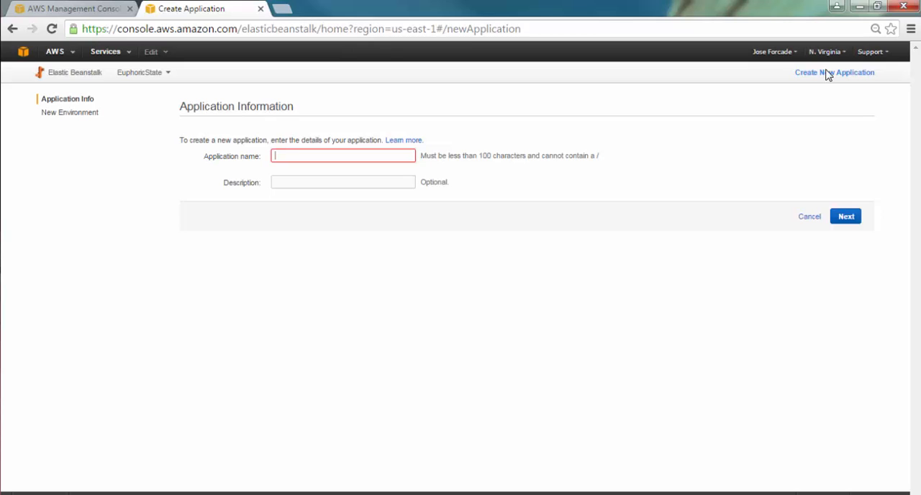
type("TestMvc")
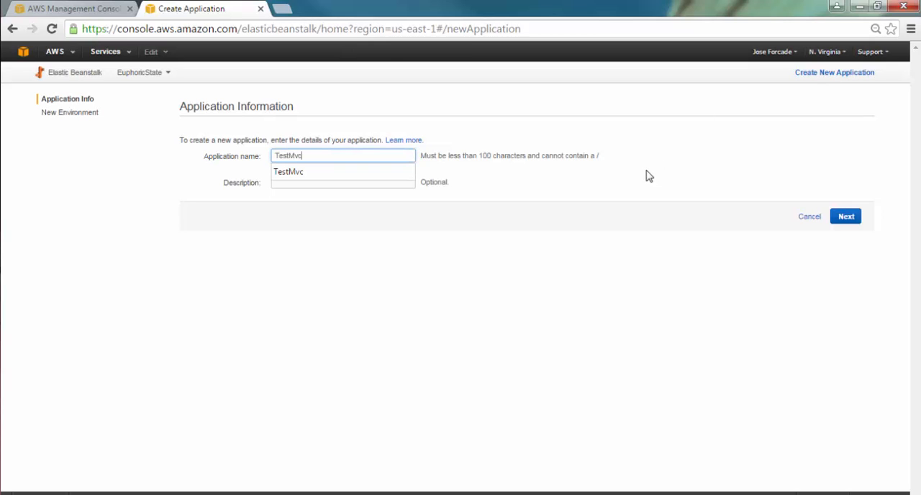
left_click(408, 181)
type("Te")
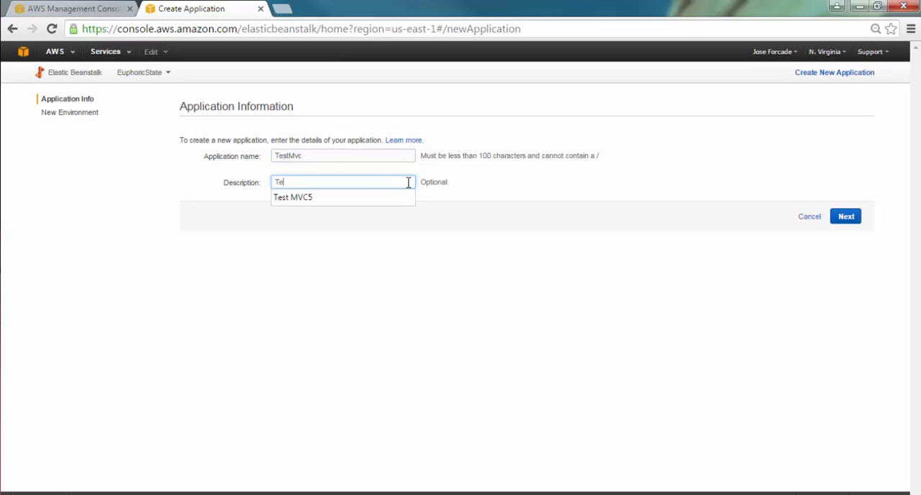
type("st .NET MVC 5")
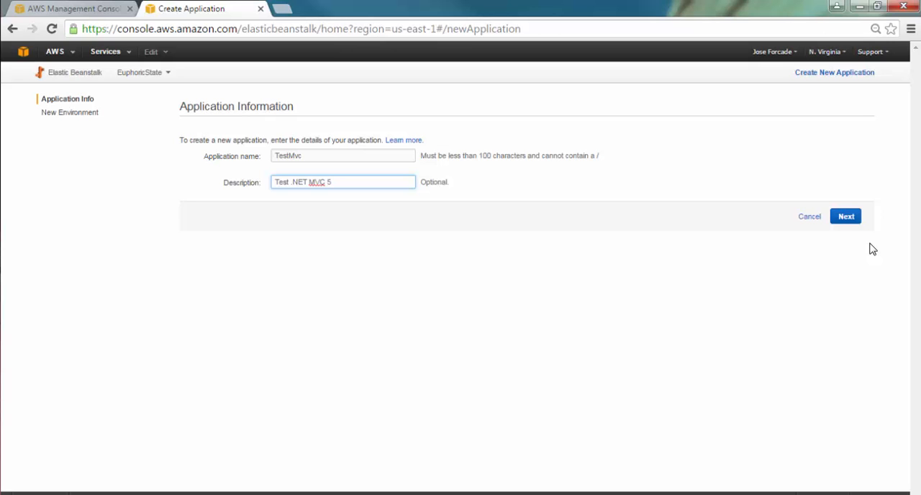
left_click(841, 214)
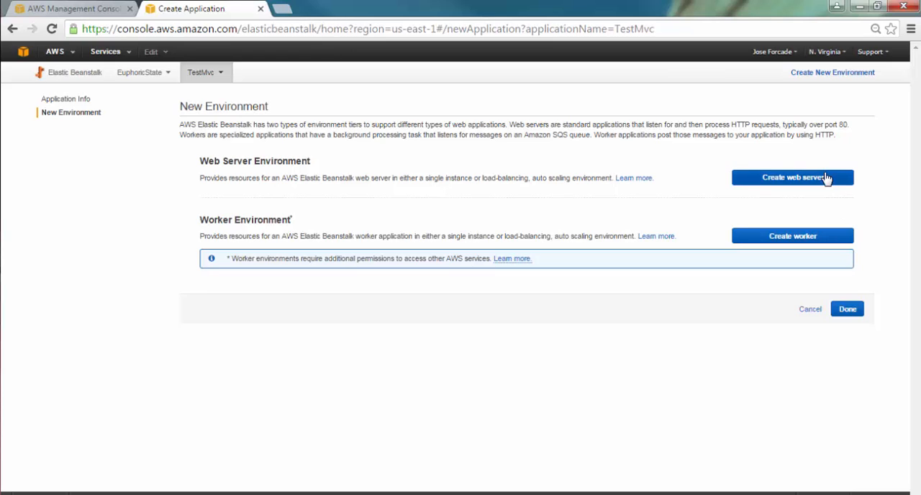
Start a web server environment on the IIS platform as a single instance, using the sample application as the source.
left_click(807, 180)
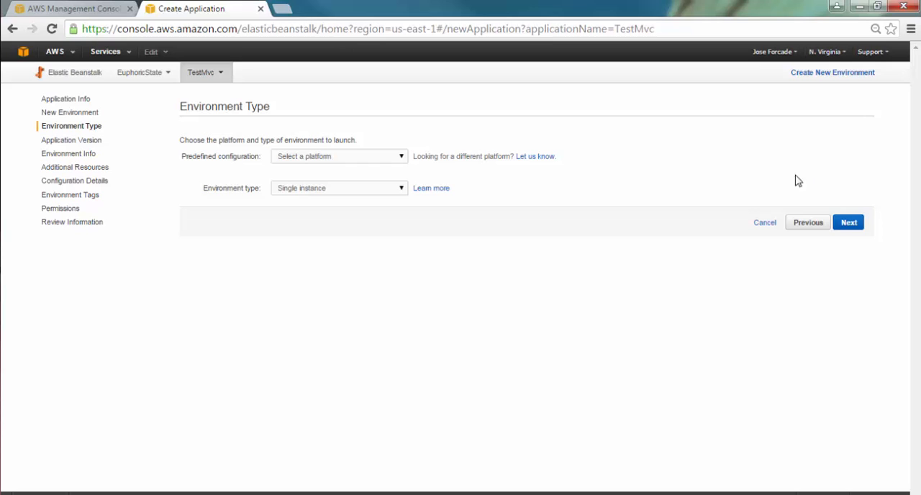
left_click(403, 159)
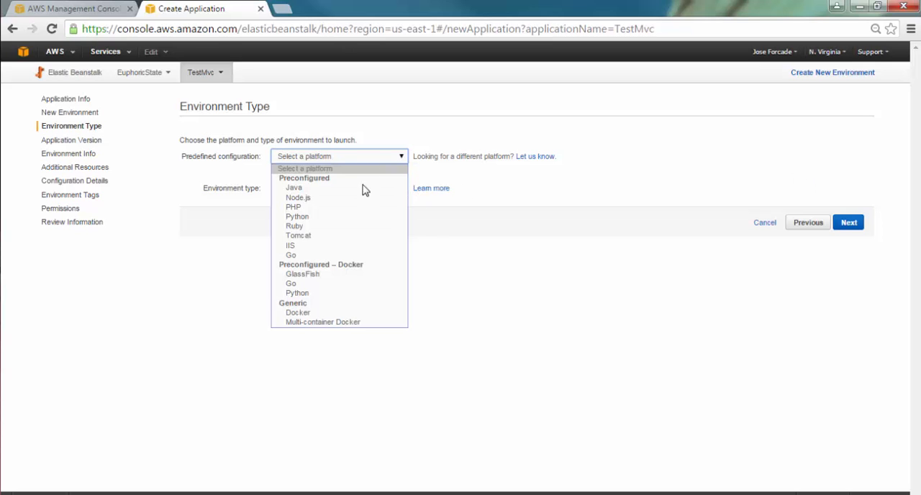
left_click(320, 246)
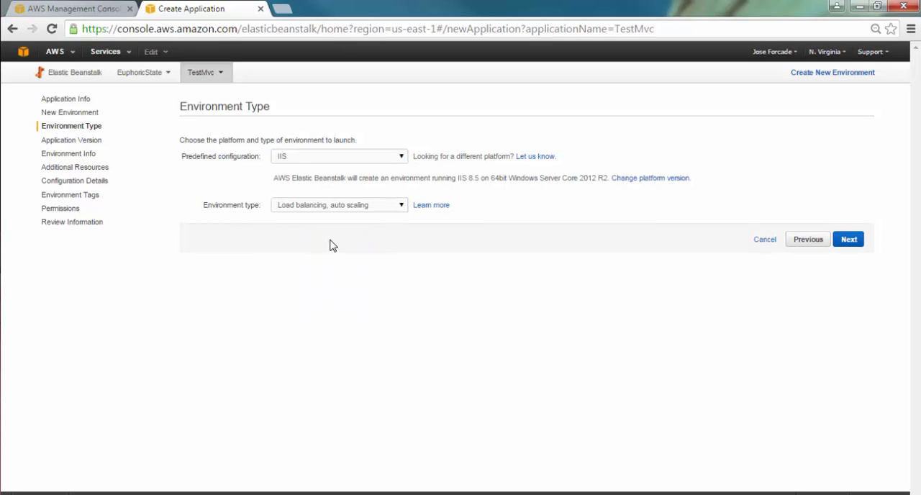
left_click(401, 207)
left_click(384, 216)
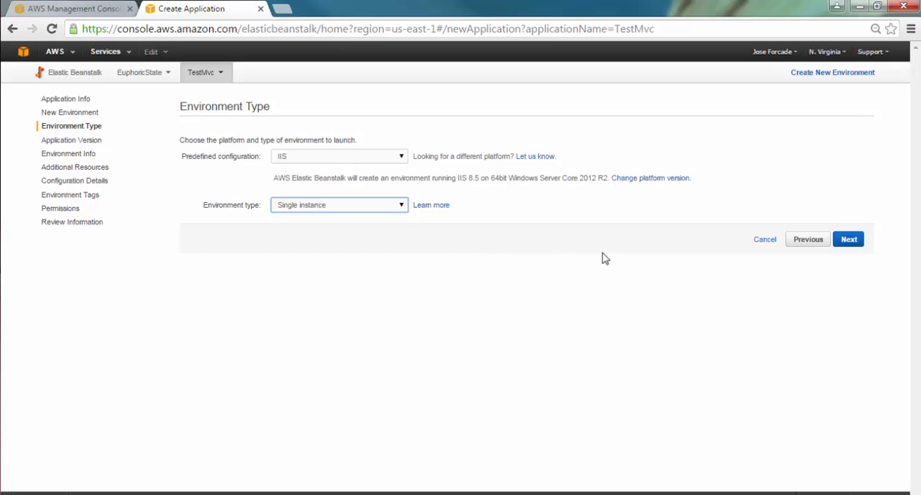
left_click(846, 242)
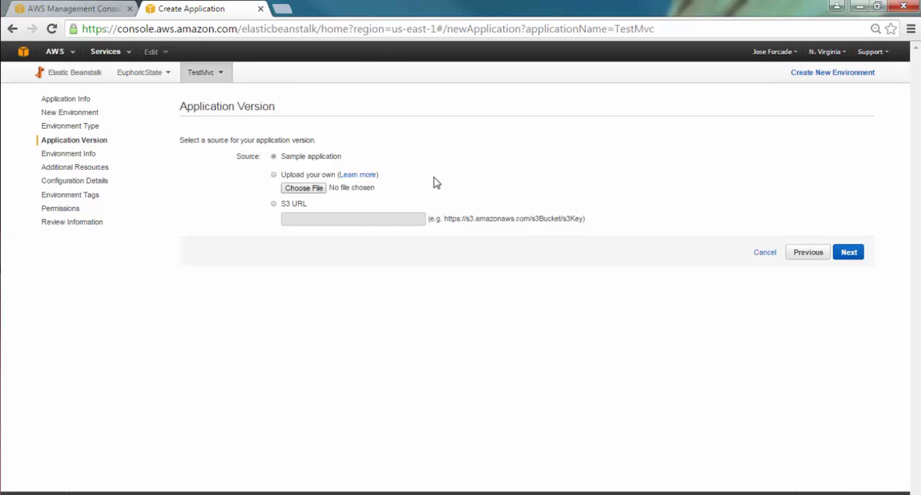
left_click(847, 253)
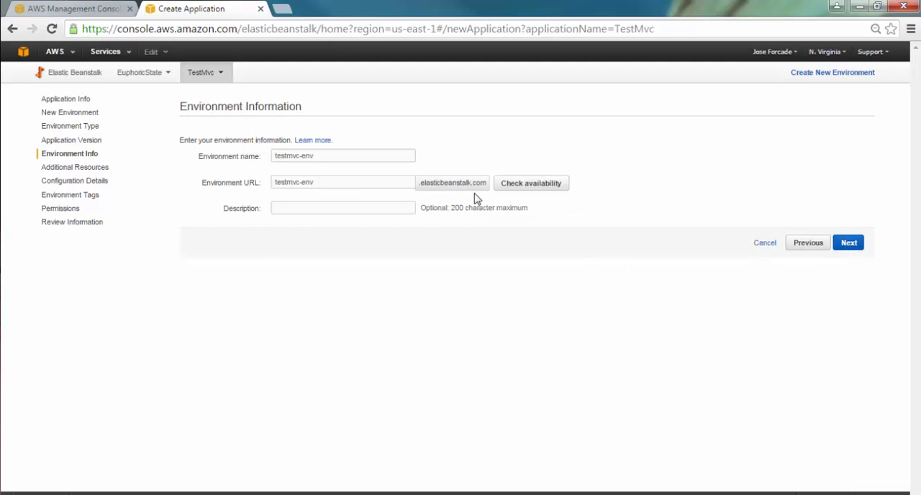
Check the availability of the testmvc-env URL and set the environment description to "Test .NET MVC 5".
left_click(535, 190)
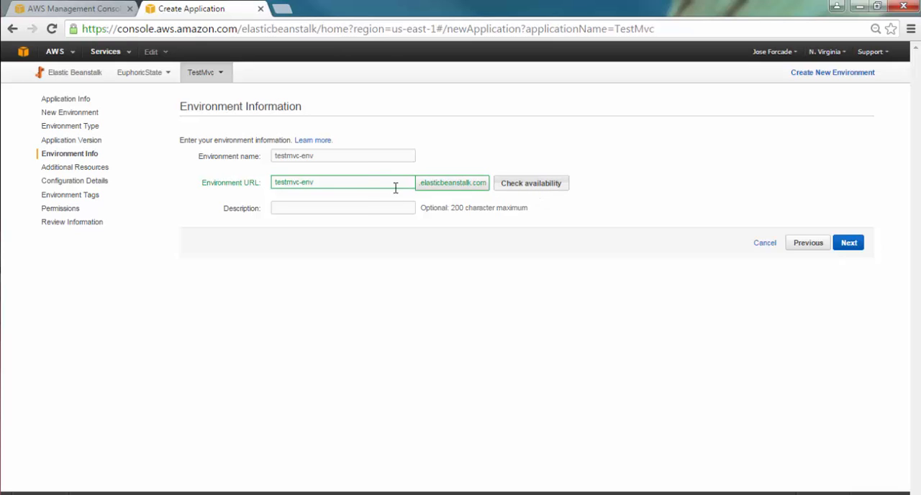
left_click(364, 206)
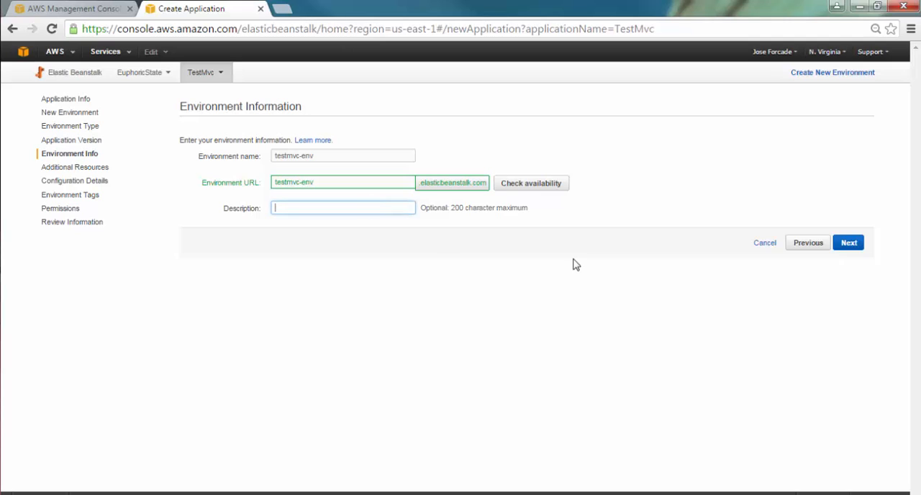
type("TE")
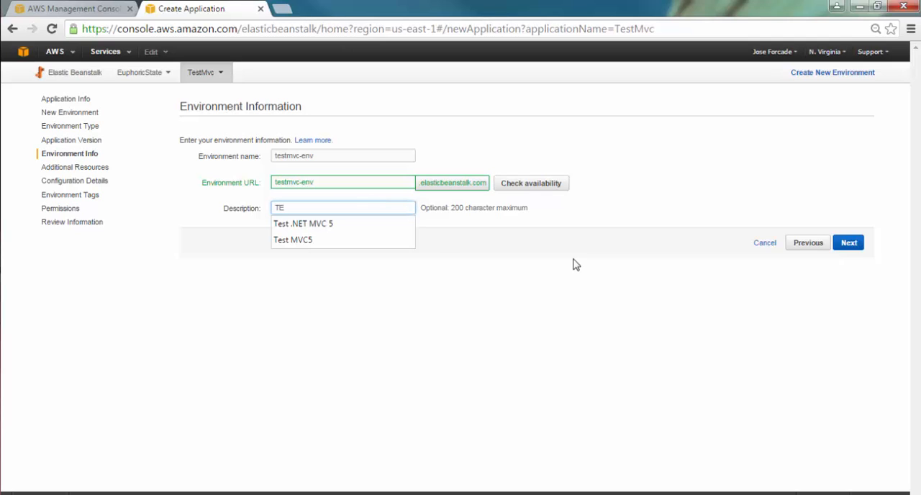
key("Down")
key("Tab")
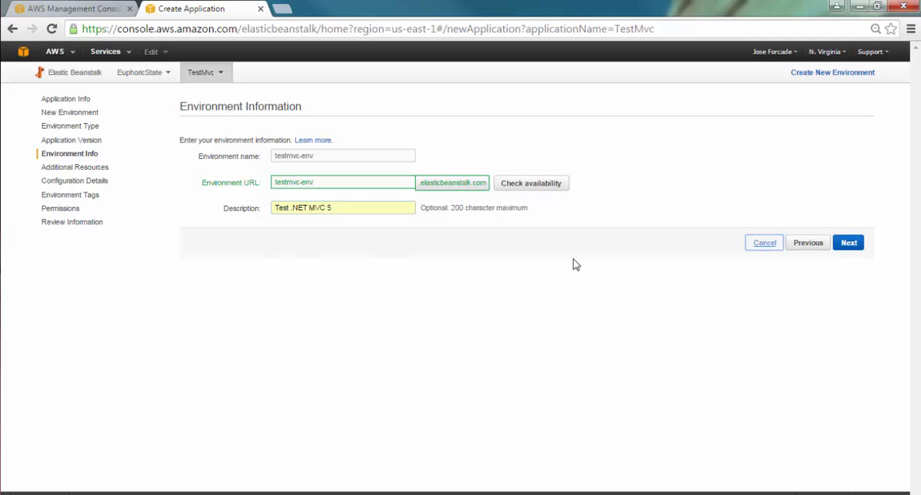
left_click(848, 244)
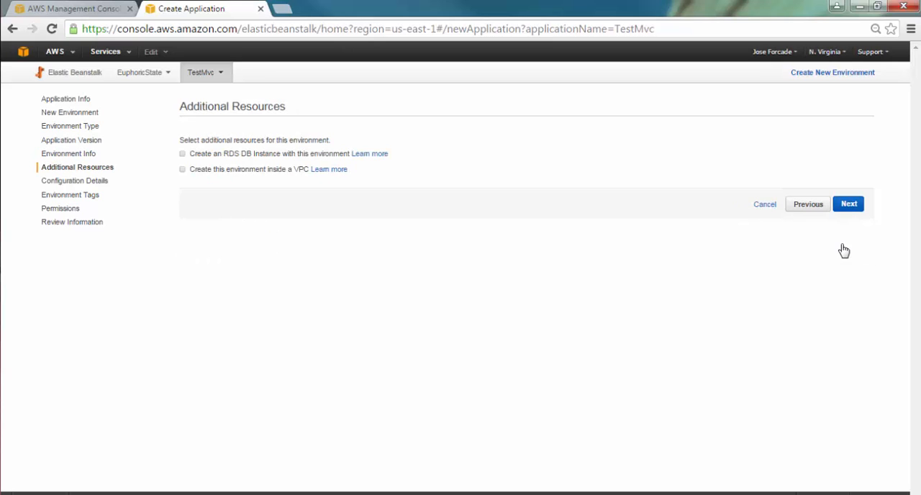
Include an RDS DB instance with the environment and have the environment created inside a VPC.
left_click(183, 156)
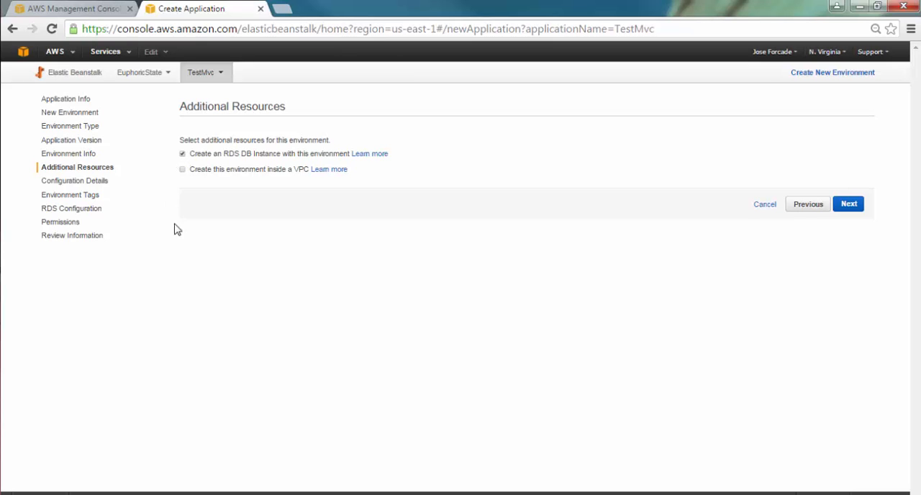
left_click(183, 171)
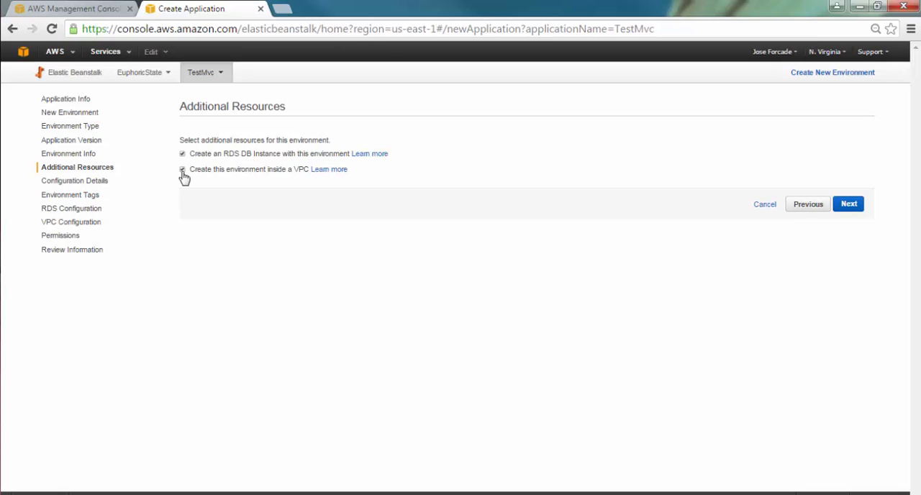
left_click(848, 205)
Set the environment's instance type to t1.micro.
left_click(341, 159)
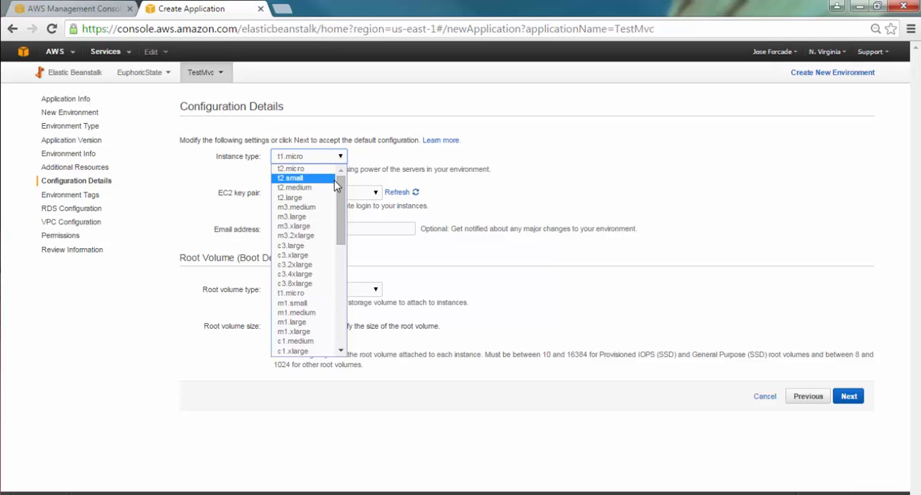
left_click(299, 179)
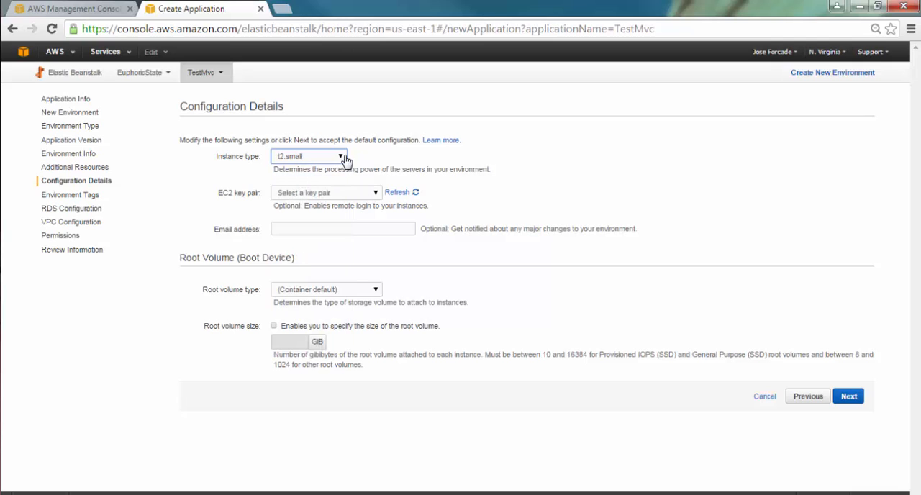
left_click(344, 158)
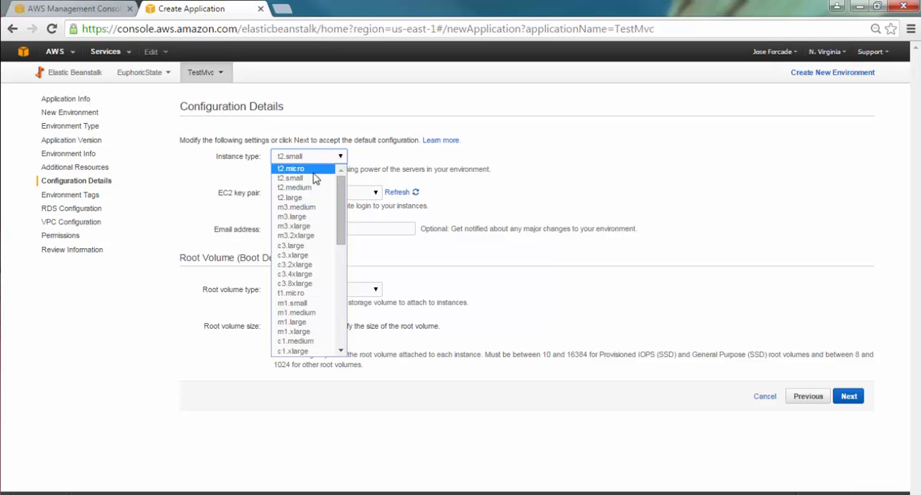
left_click(308, 295)
Choose the account owner's EC2 key pair, enter the notification email address, and continue past the environment tags without adding any.
left_click(374, 194)
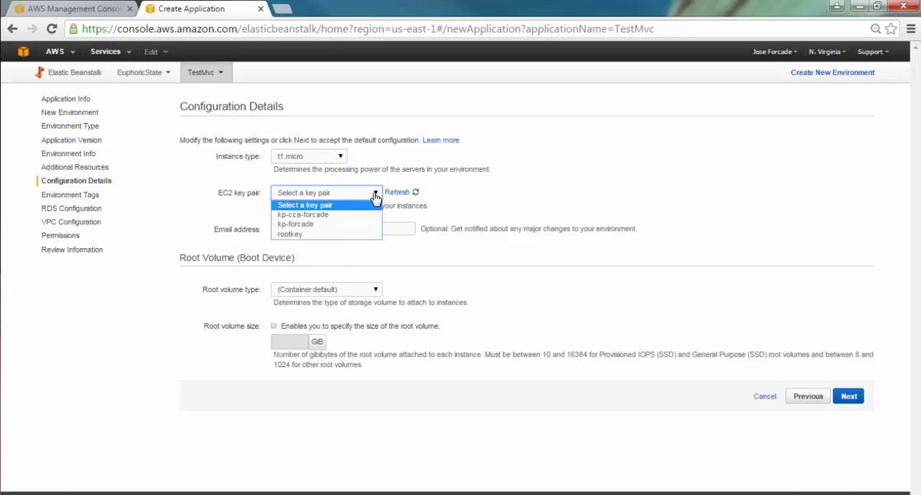
left_click(327, 224)
left_click(325, 228)
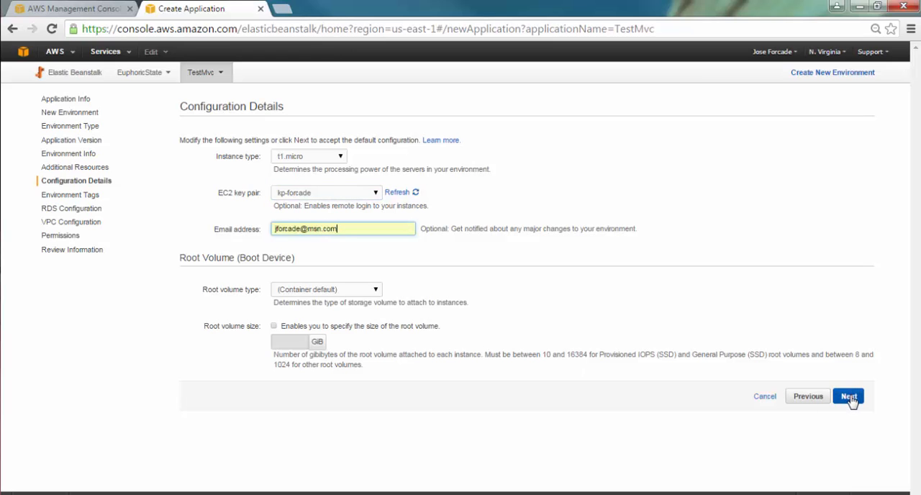
left_click(849, 396)
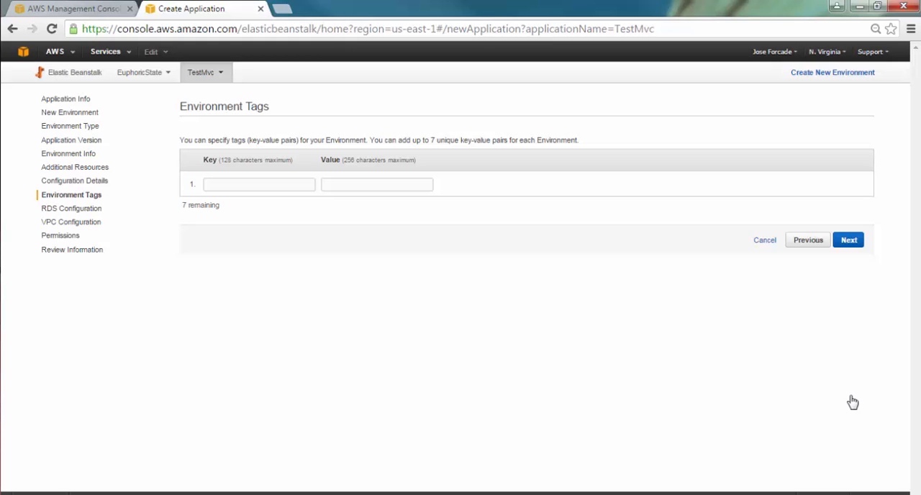
left_click(847, 240)
Set the RDS database engine to sqlserver-ex and the allocated storage to 20 GB.
left_click(375, 184)
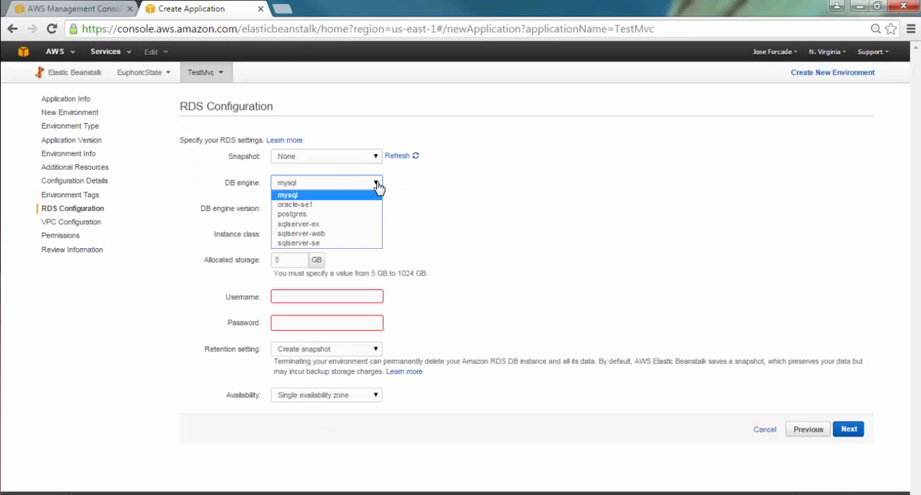
left_click(325, 225)
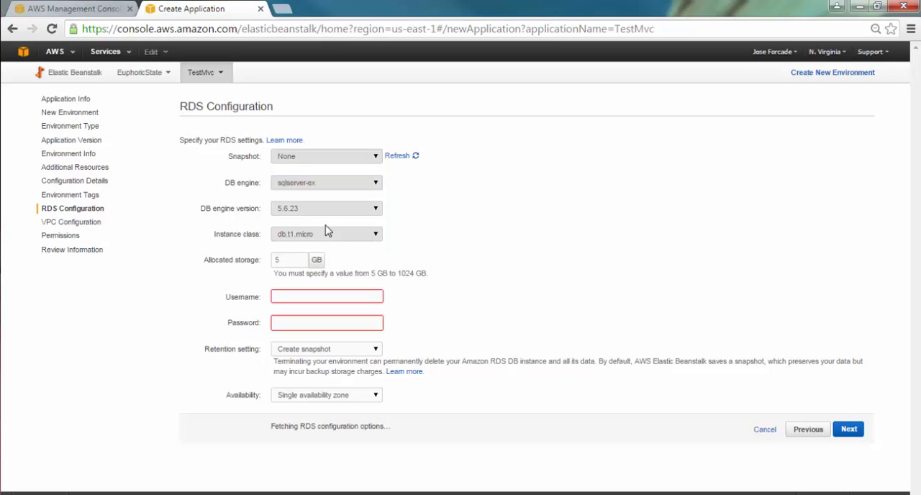
left_click(297, 262)
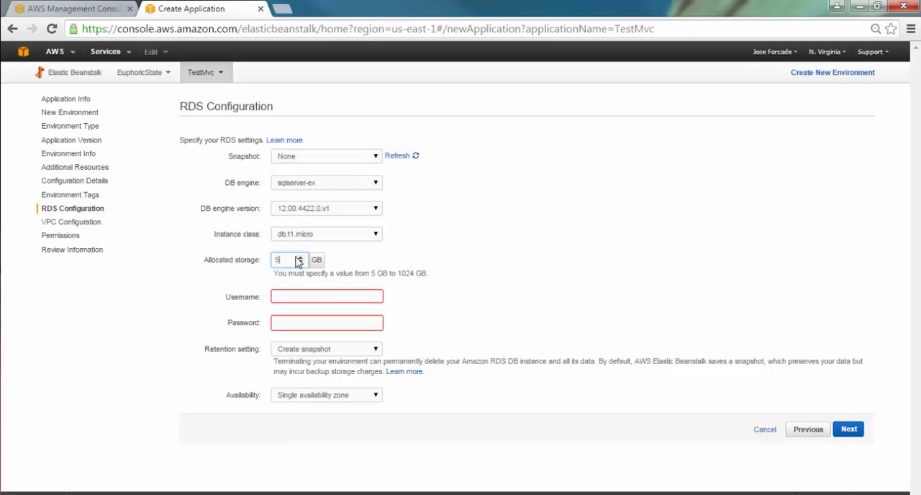
key("BackSpace")
type("20")
Set the database username to sa, enter the database password, and continue to the VPC configuration.
left_click(297, 294)
left_click(301, 322)
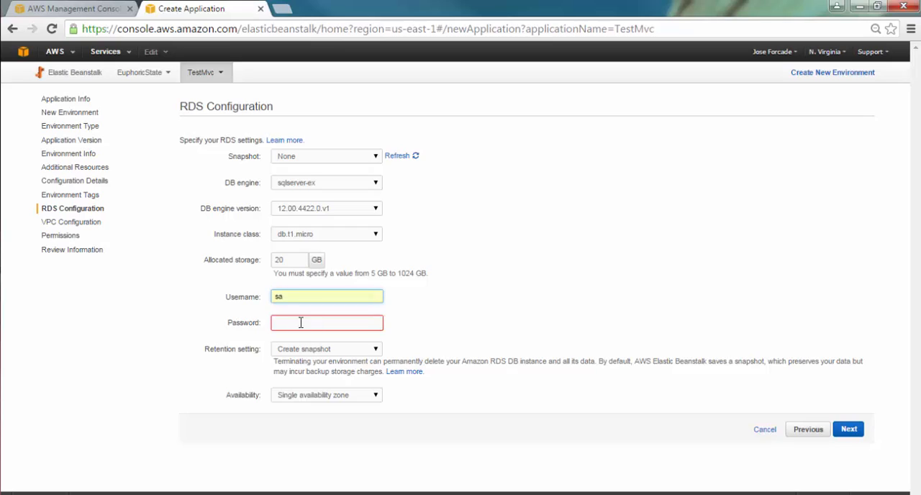
left_click(315, 323)
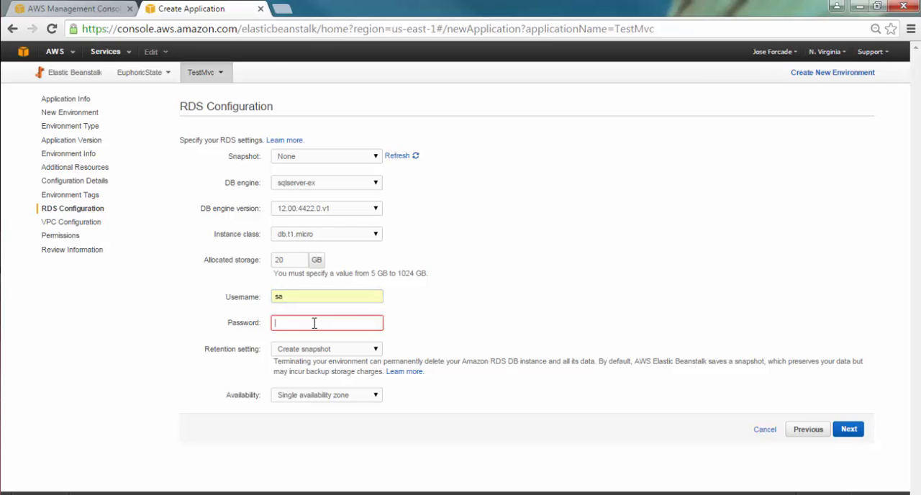
type("****")
left_click(505, 330)
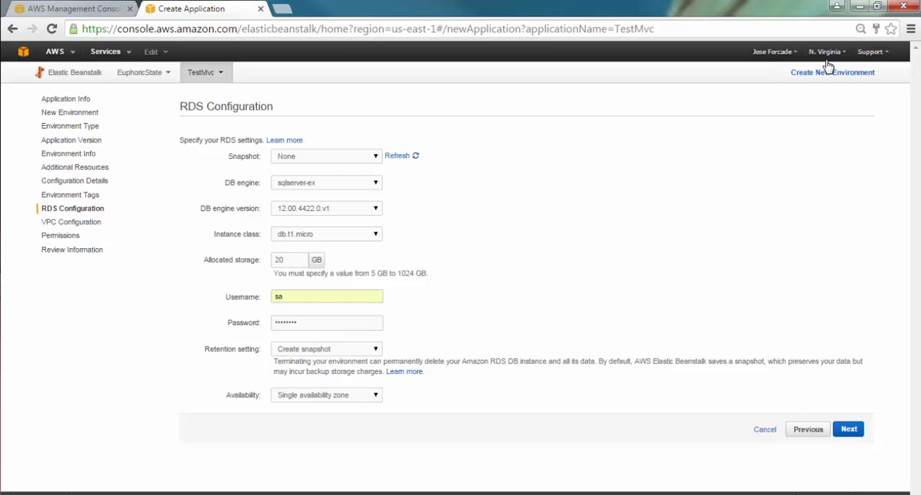
left_click(843, 431)
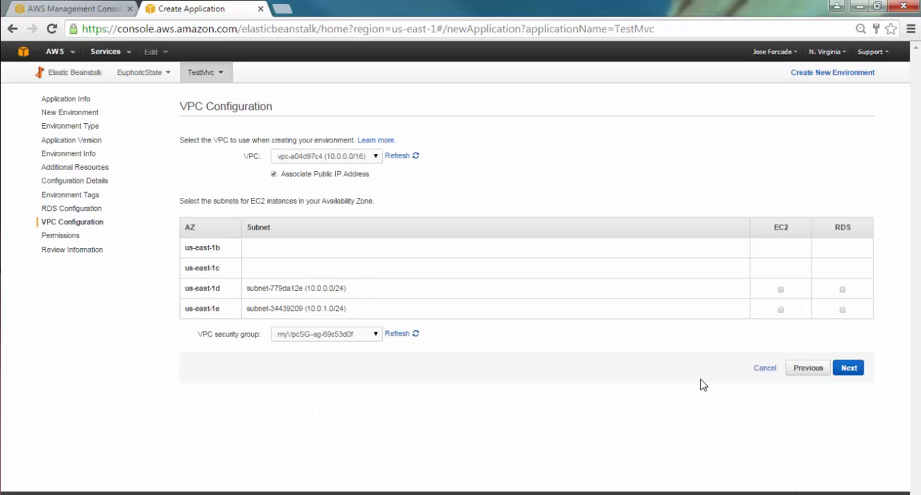
Assign the us-east-1e and us-east-1d subnets to RDS and continue to the permissions.
left_click(843, 310)
left_click(842, 290)
left_click(844, 369)
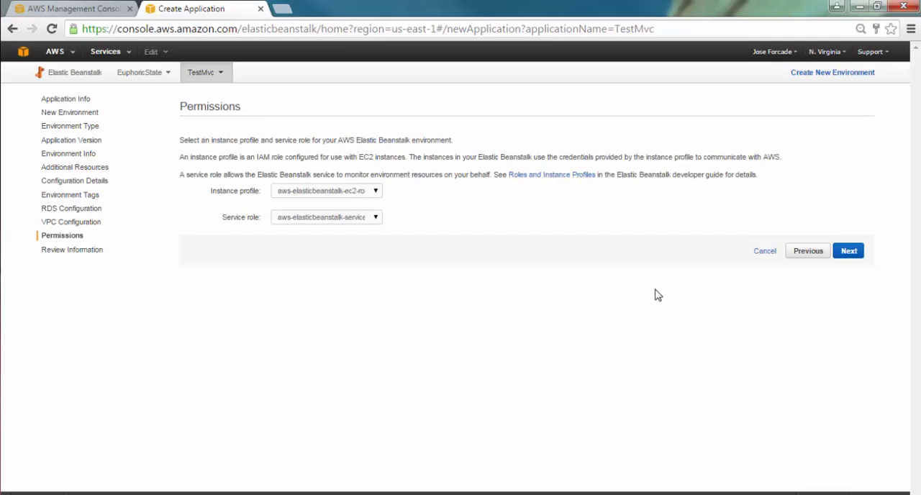
Keep the aws-elasticbeanstalk-ec2-role instance profile and aws-elasticbeanstalk-service-role service role, review the configuration, and launch the TestMvc environment.
left_click(375, 192)
left_click(376, 197)
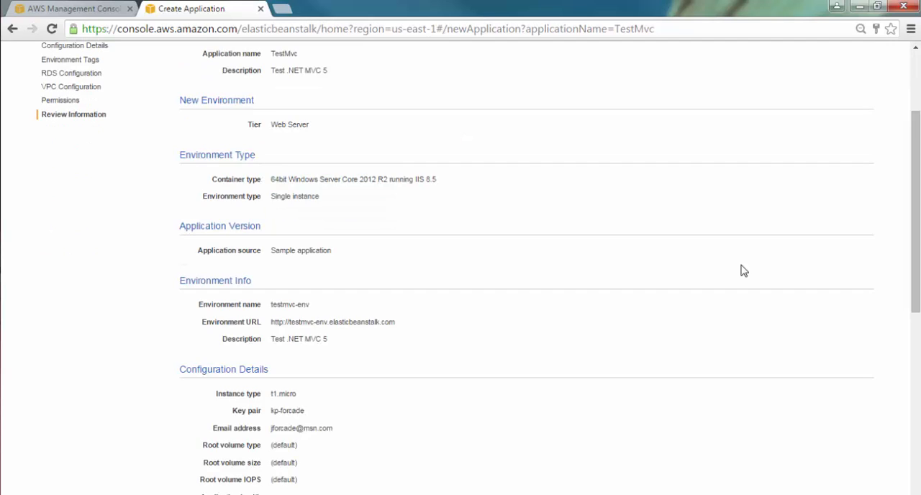
scroll(744, 271, "down", 2)
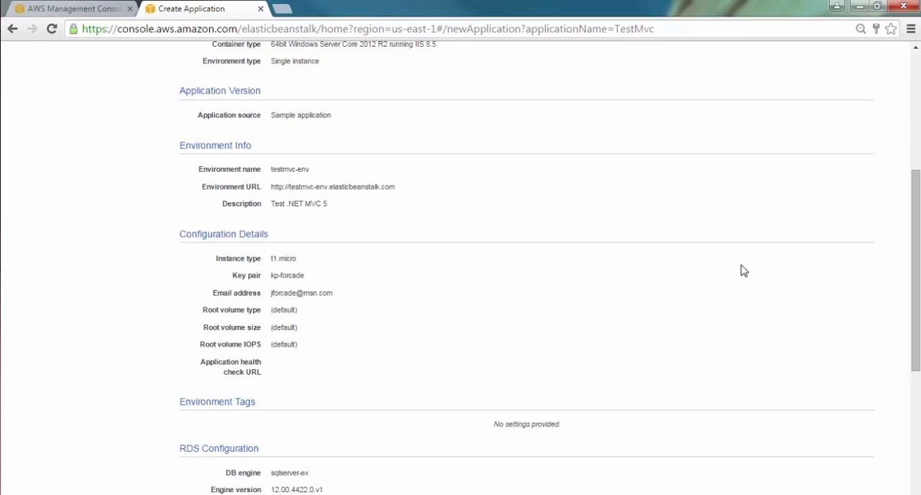
scroll(744, 270, "down", 4)
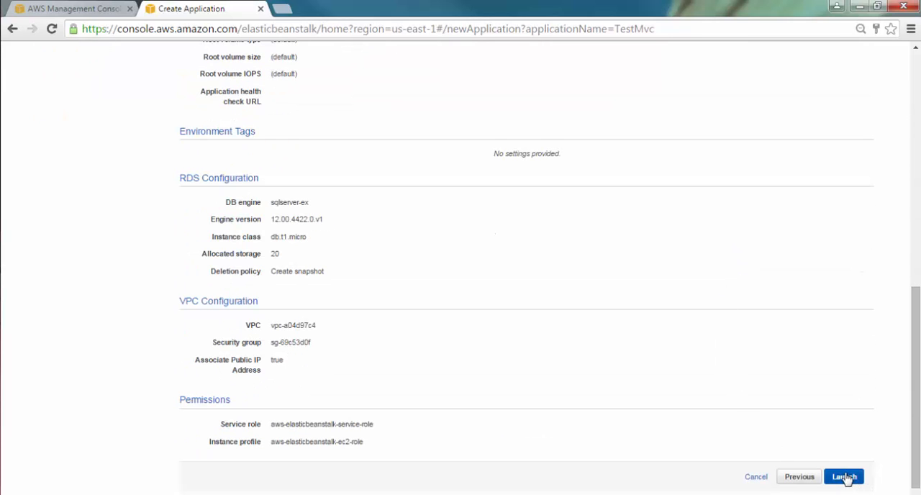
left_click(843, 477)
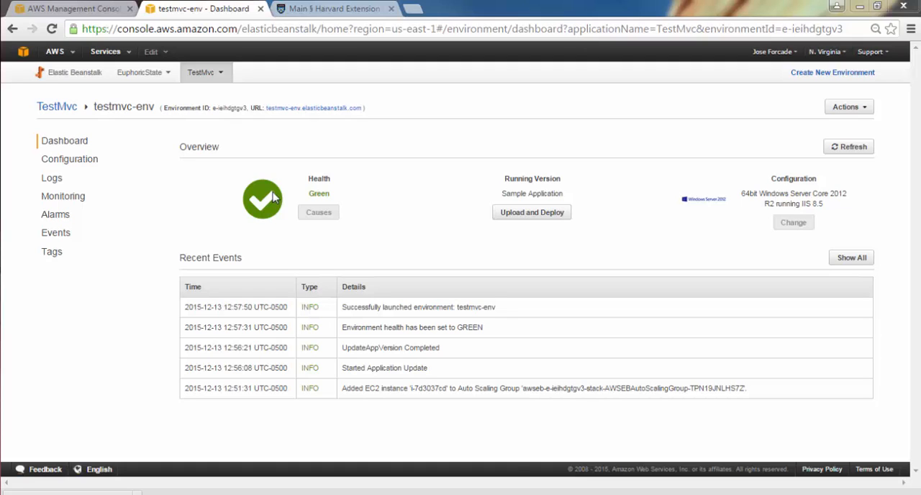
Open the testmvc-env environment's URL, and switch to Visual Studio to open the recent TestMvc project.
left_click(309, 108)
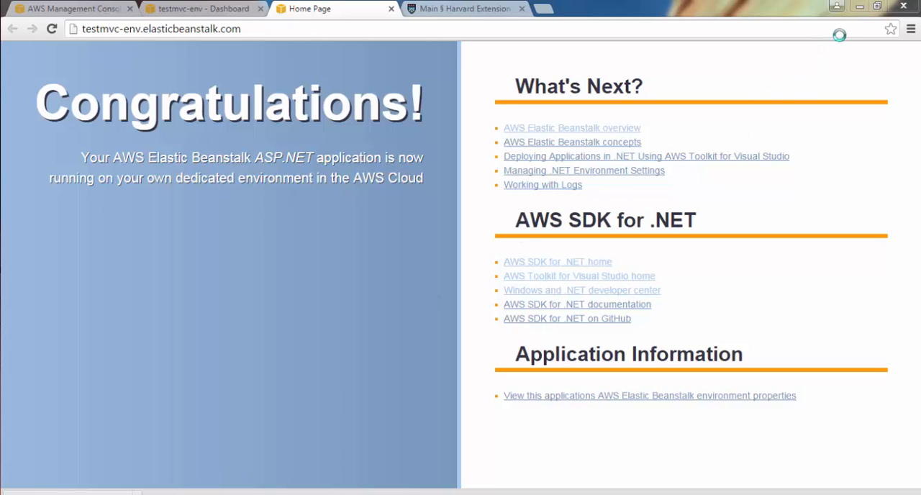
left_click(197, 492)
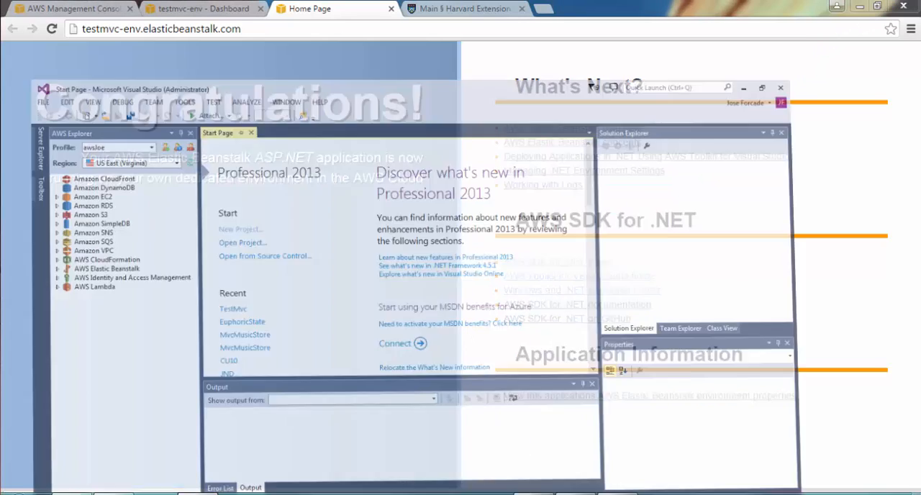
left_click(249, 277)
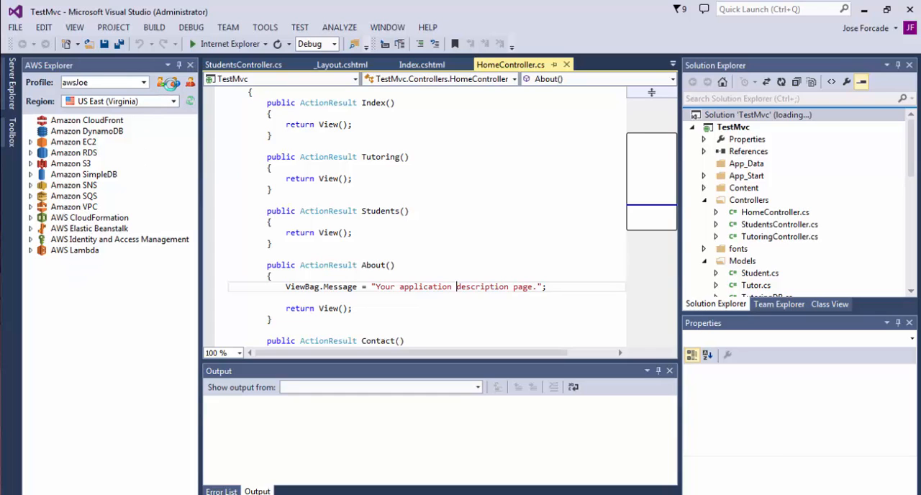
Look at the AWS Explorer's new account profile form and at the account options in the AWS console.
left_click(170, 83)
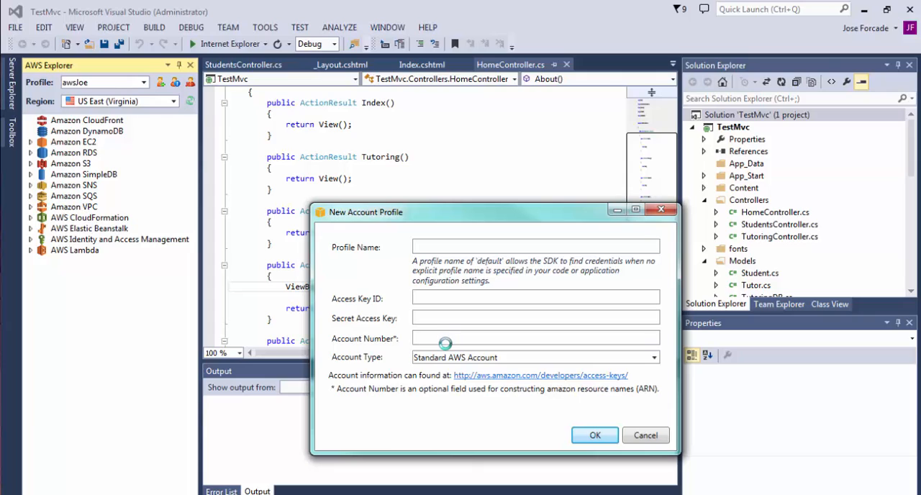
left_click(643, 436)
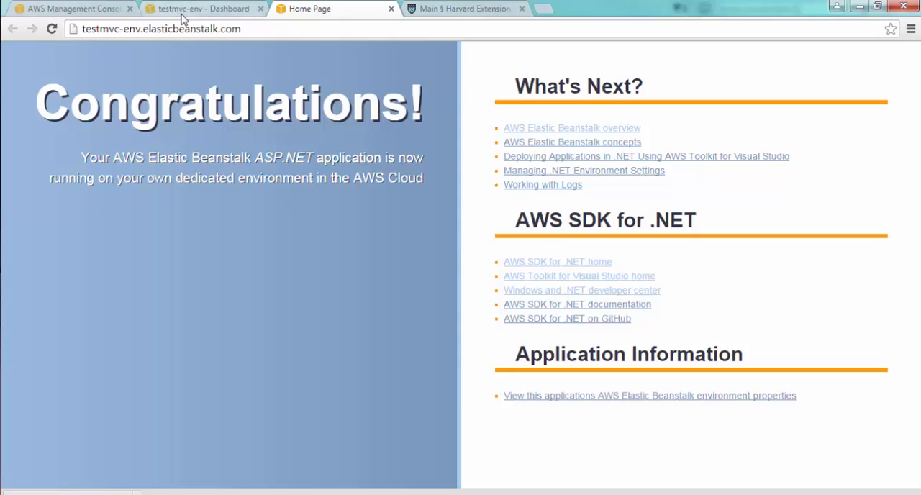
left_click(183, 15)
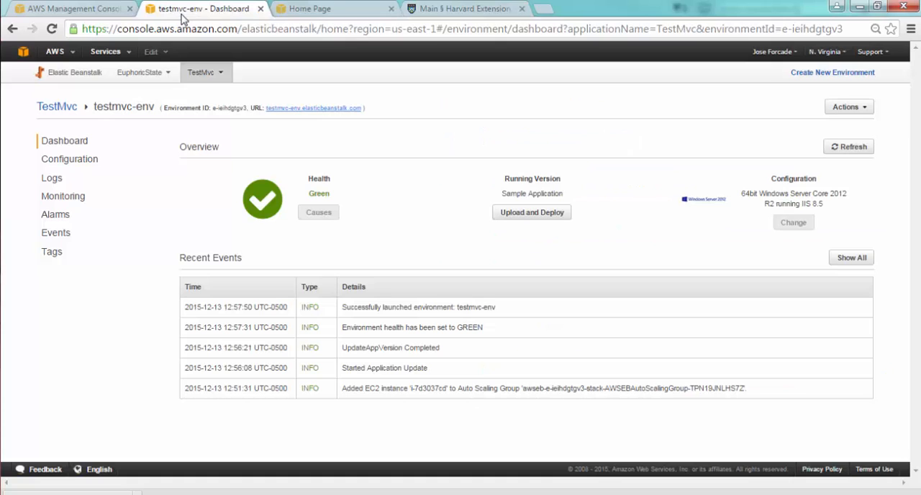
left_click(764, 54)
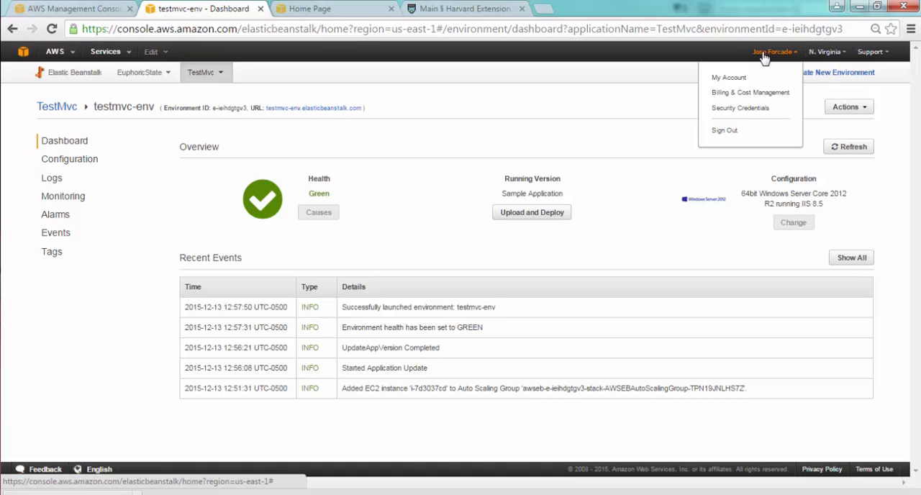
left_click(860, 8)
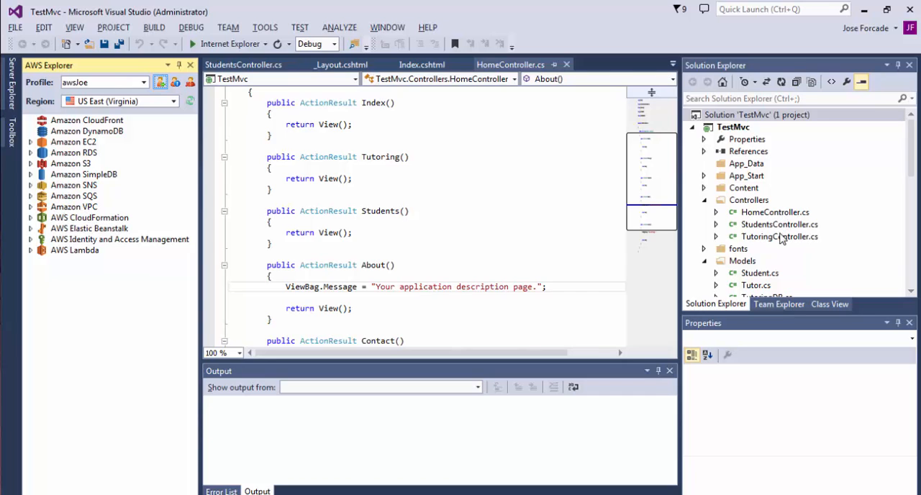
Look through the TestMvc solution files and locate the testmvc-env environment under AWS Elastic Beanstalk in AWS Explorer.
left_click(912, 183)
scroll(912, 183, "down", 3)
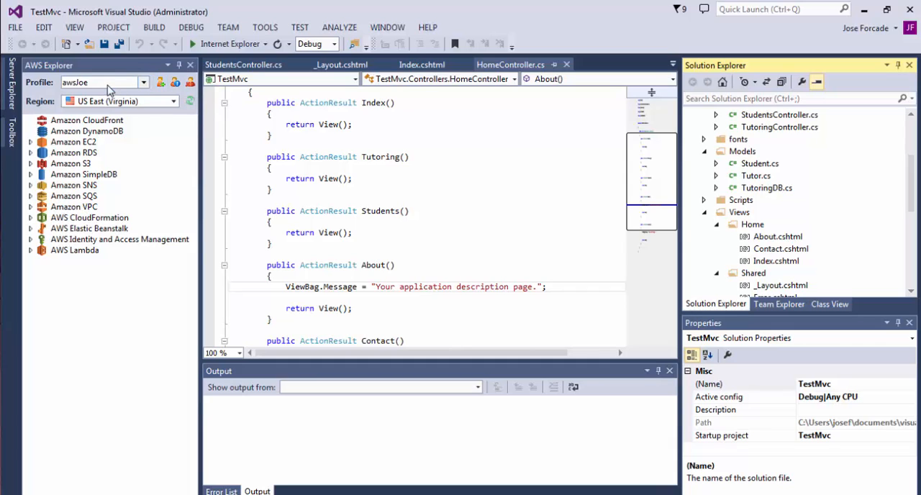
left_click(30, 228)
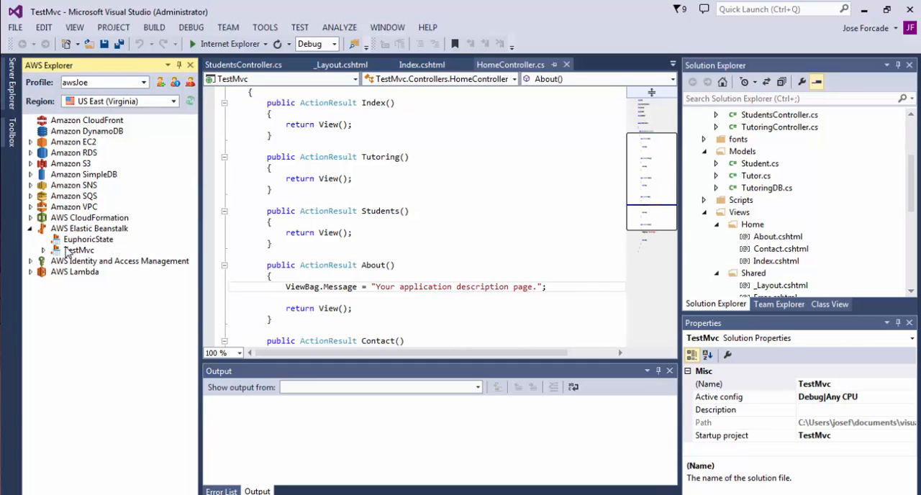
mouse_move(94, 230)
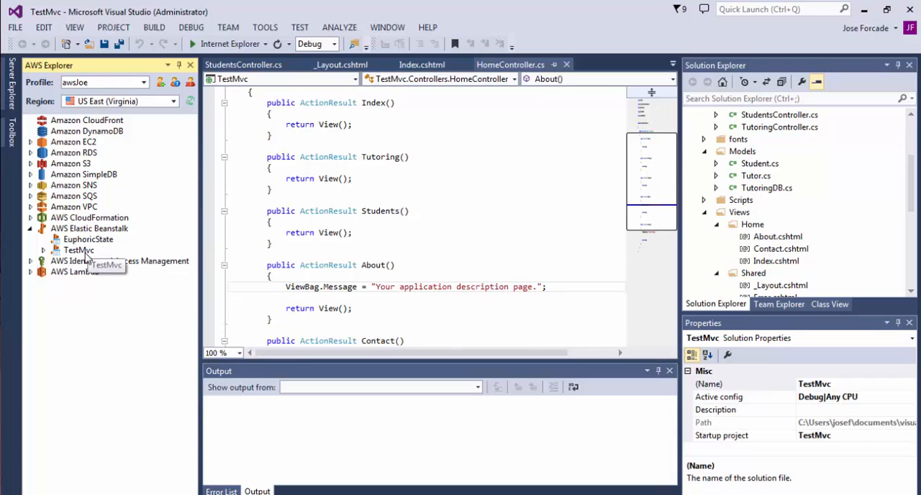
left_click(42, 250)
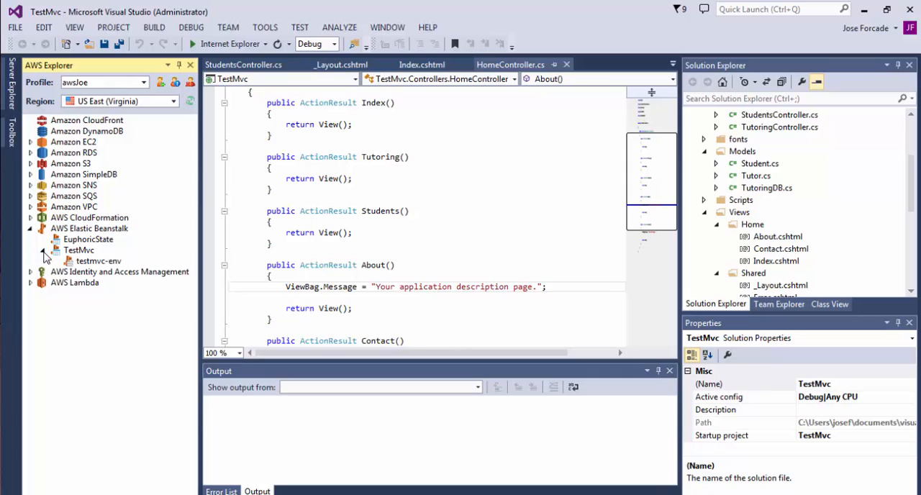
left_click(80, 252)
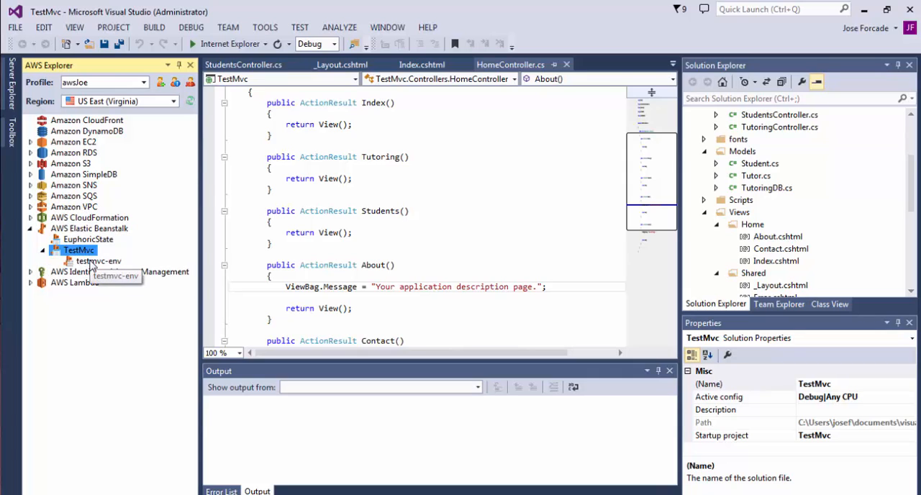
left_click(92, 262)
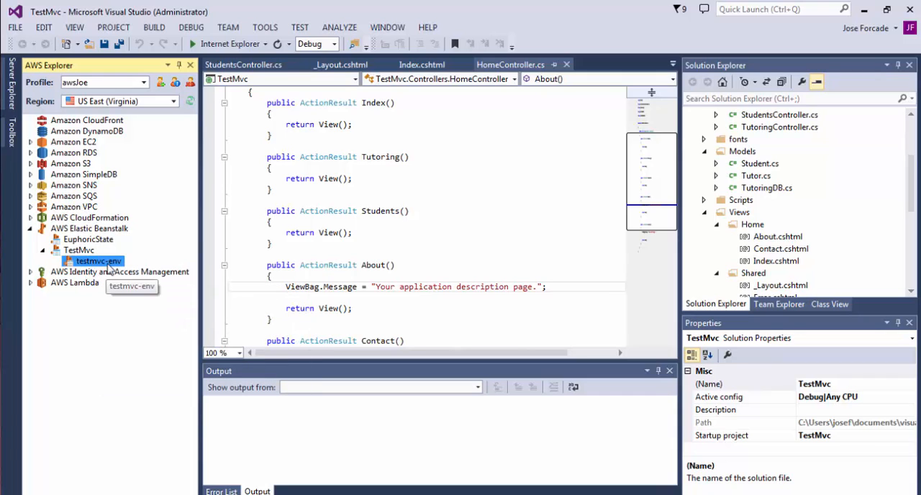
Run the TestMvc project locally in Internet Explorer, check its Students and About pages, and end the run.
left_click_drag(913, 185, 912, 116)
left_click(210, 45)
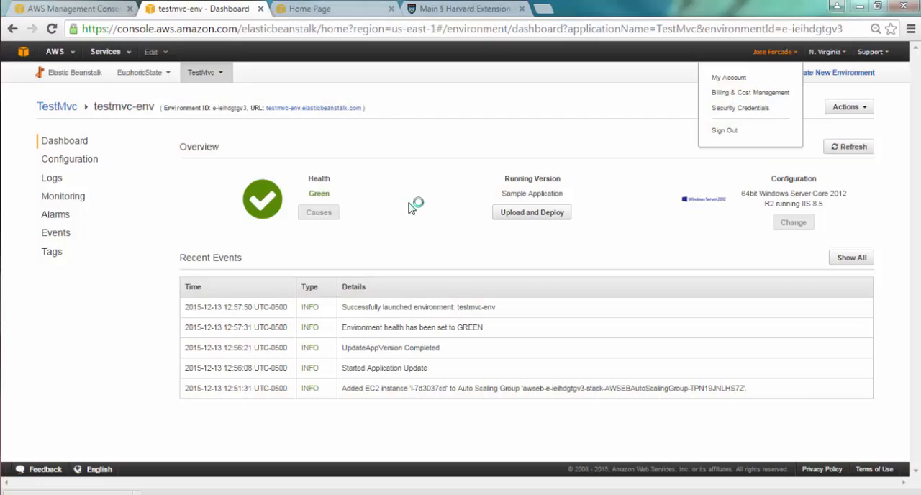
left_click(309, 9)
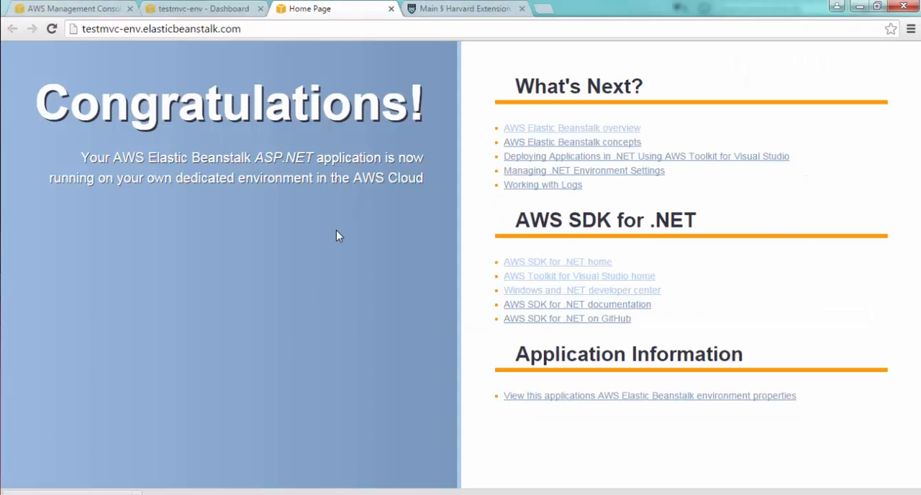
key("alt+Tab")
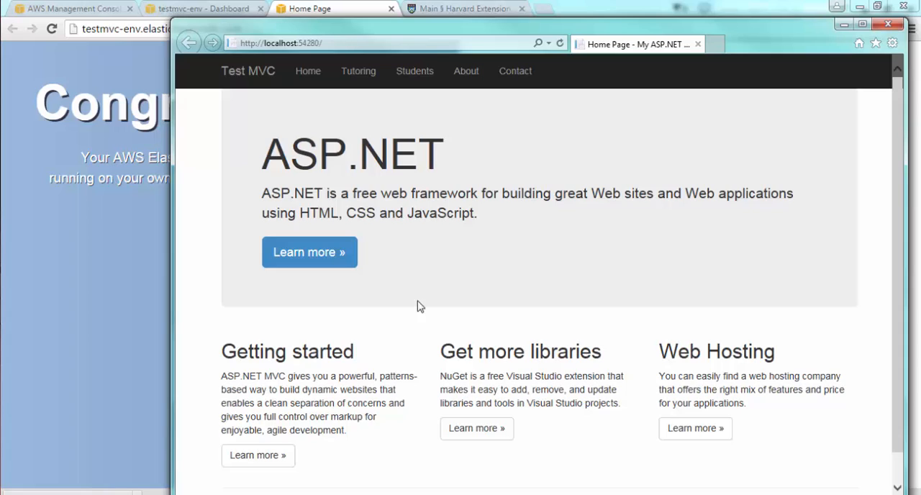
left_click(414, 78)
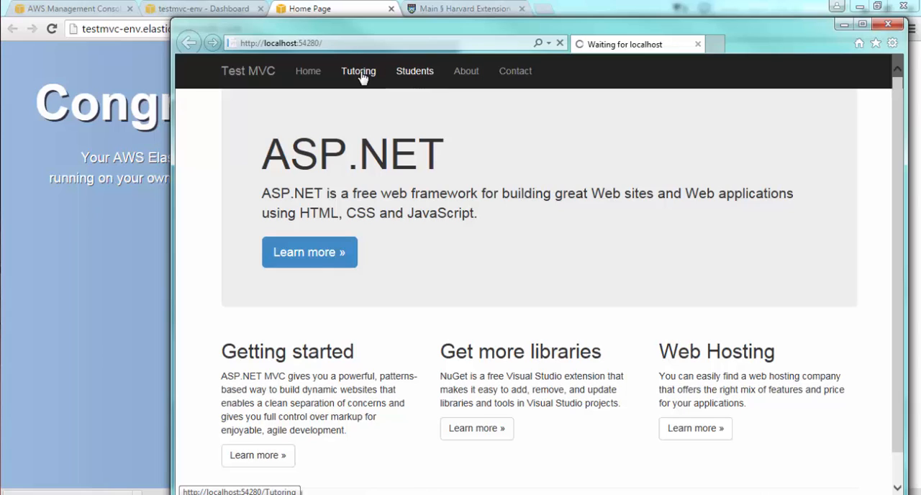
left_click(468, 73)
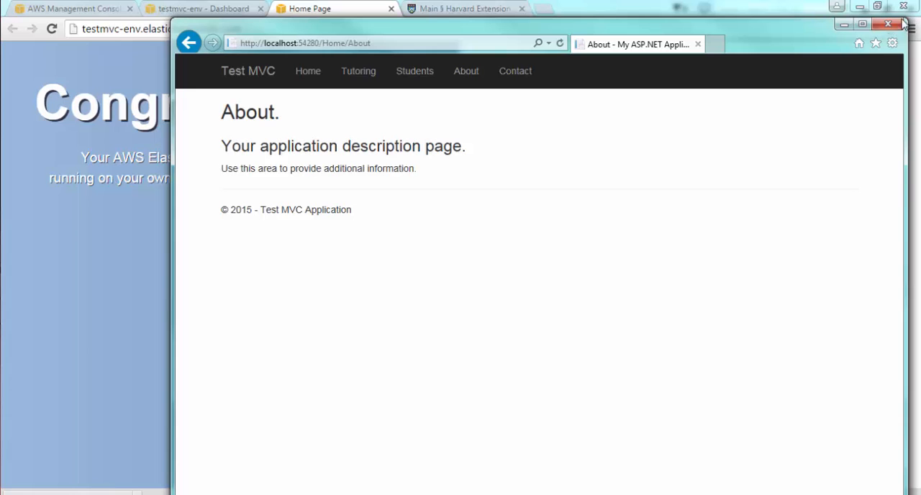
left_click(887, 25)
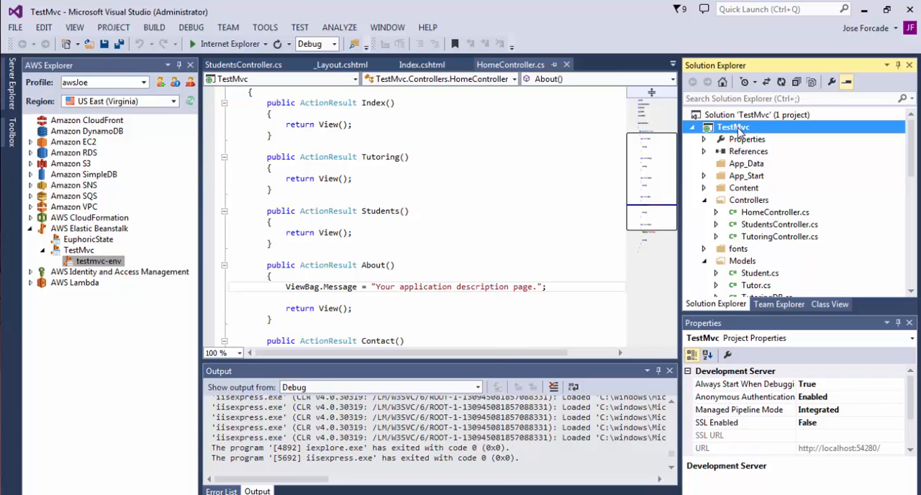
Publish the TestMvc project to AWS by redeploying to the existing testmvc-env environment with the default build and deployment options.
right_click(740, 130)
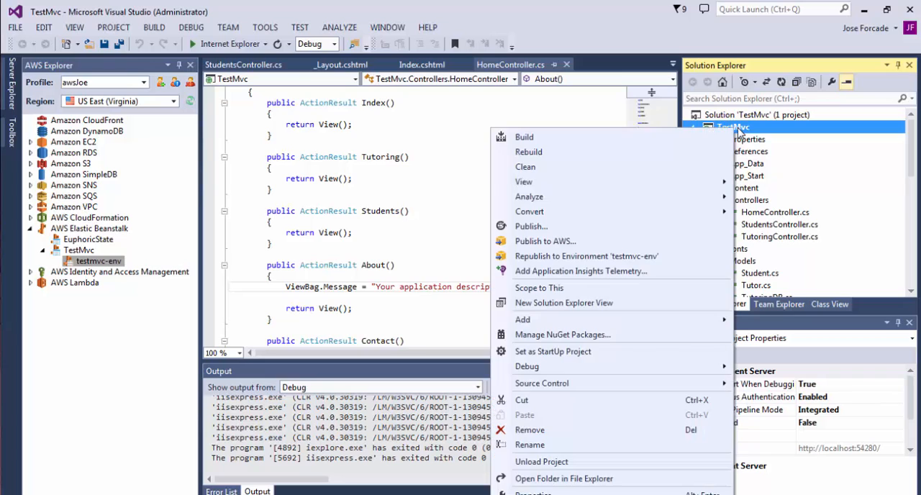
left_click(587, 246)
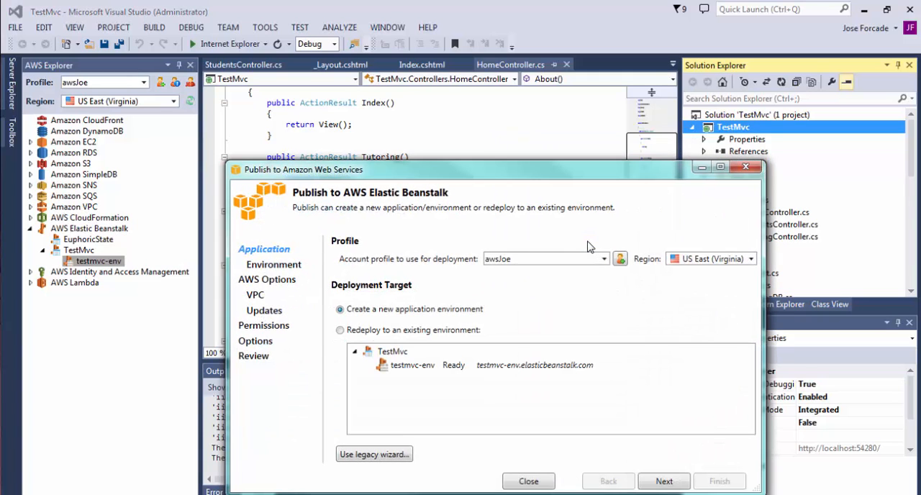
left_click(342, 331)
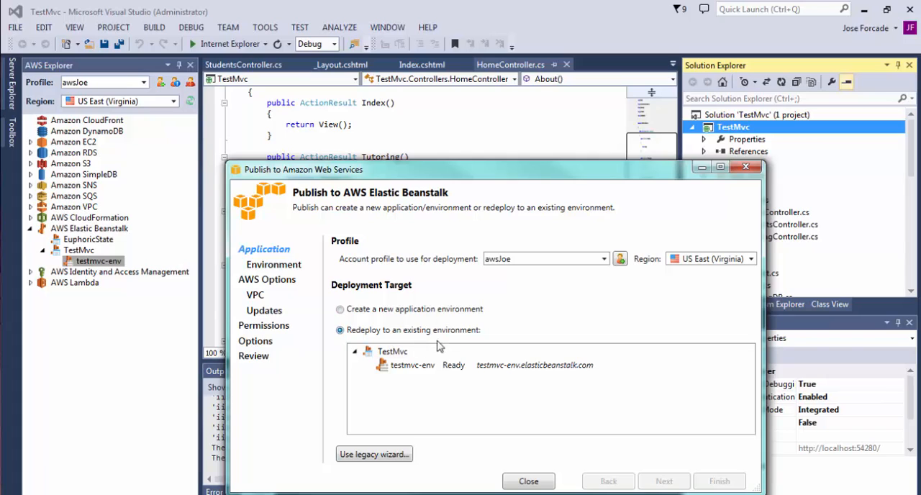
left_click(473, 365)
left_click(663, 481)
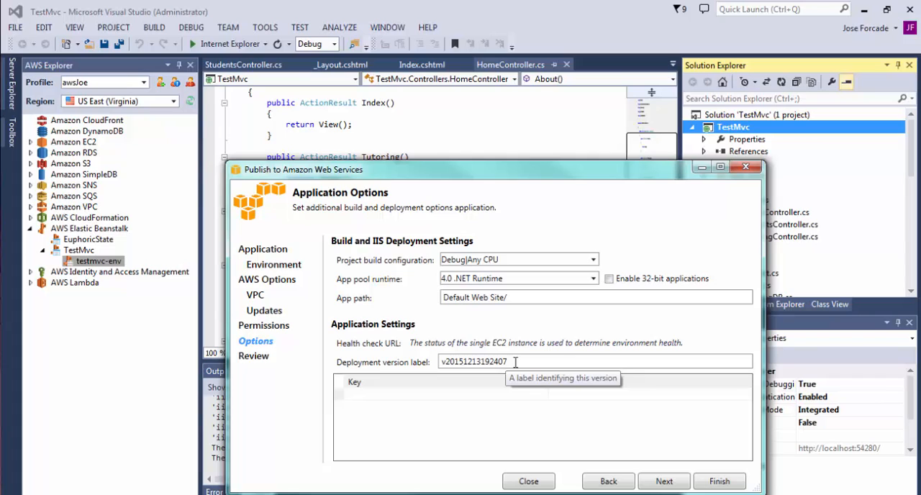
left_click(665, 481)
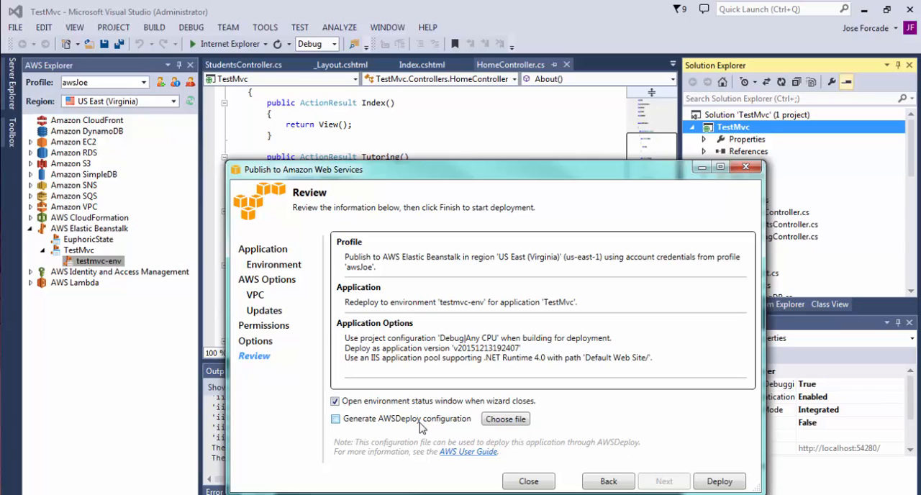
left_click(716, 481)
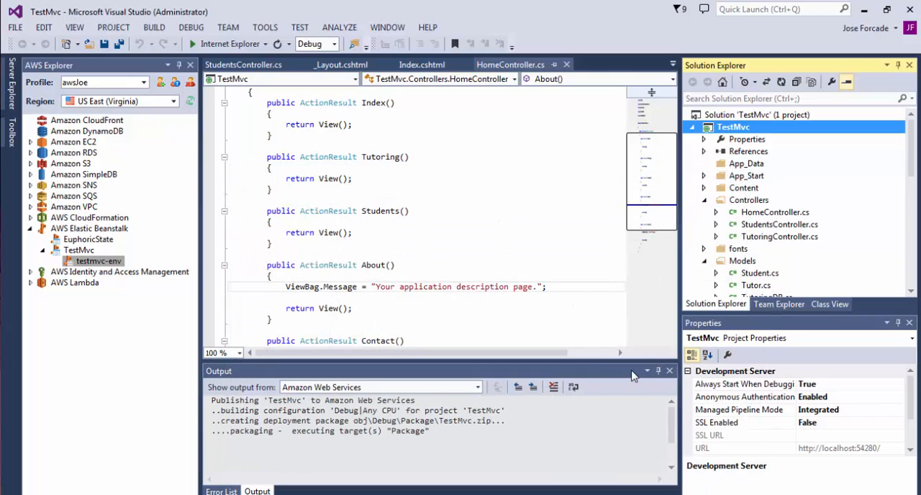
Enlarge the output area to follow the deployment, and close the _Layout.cshtml and StudentsController.cs files.
left_click_drag(618, 361, 618, 258)
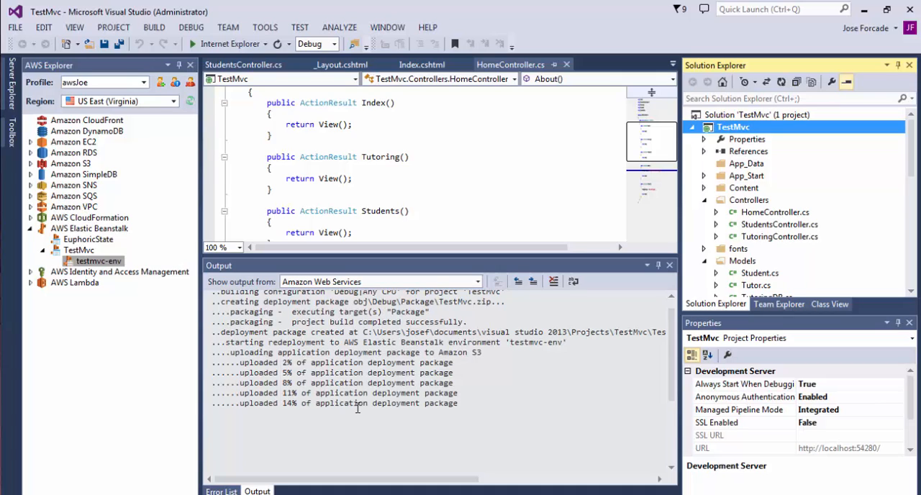
left_click(389, 65)
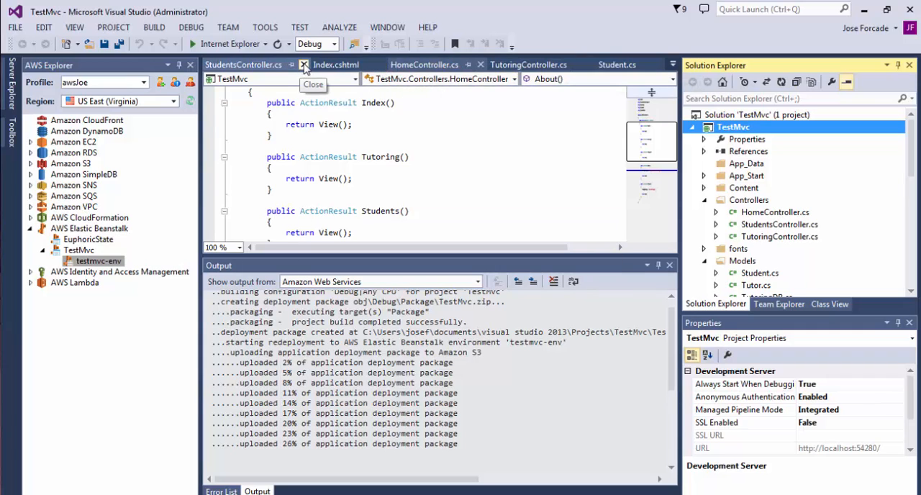
left_click(303, 65)
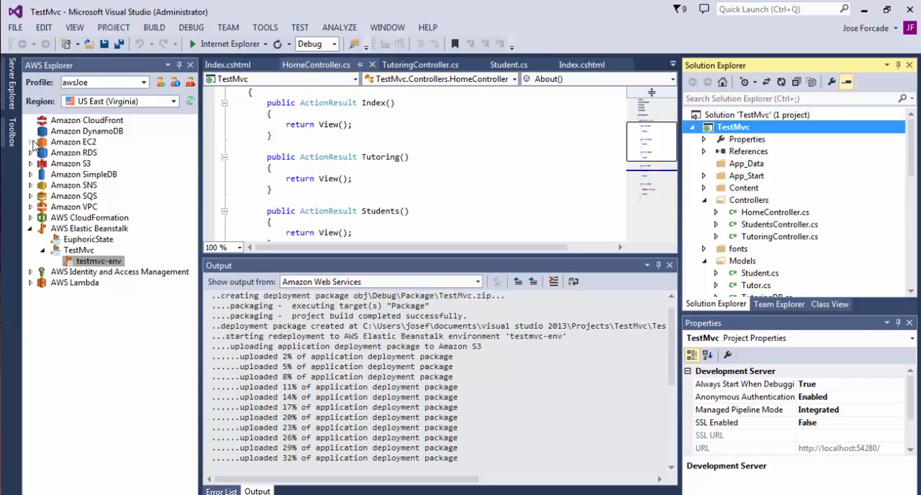
Open the list of Amazon EC2 instances for US East (Virginia) from AWS Explorer.
left_click(31, 143)
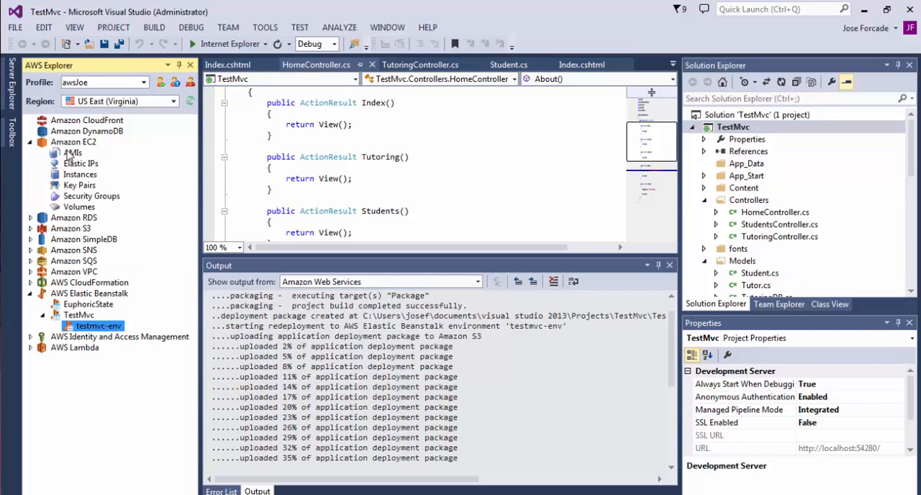
left_click(76, 177)
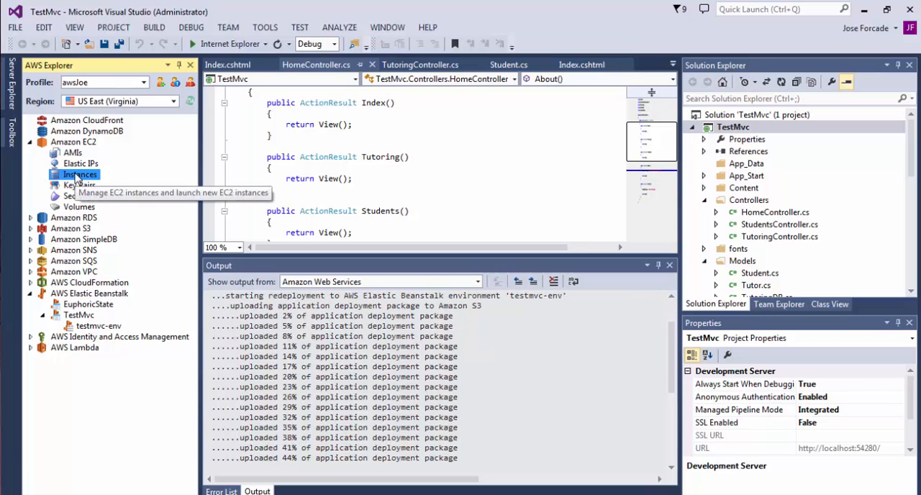
double_click(76, 177)
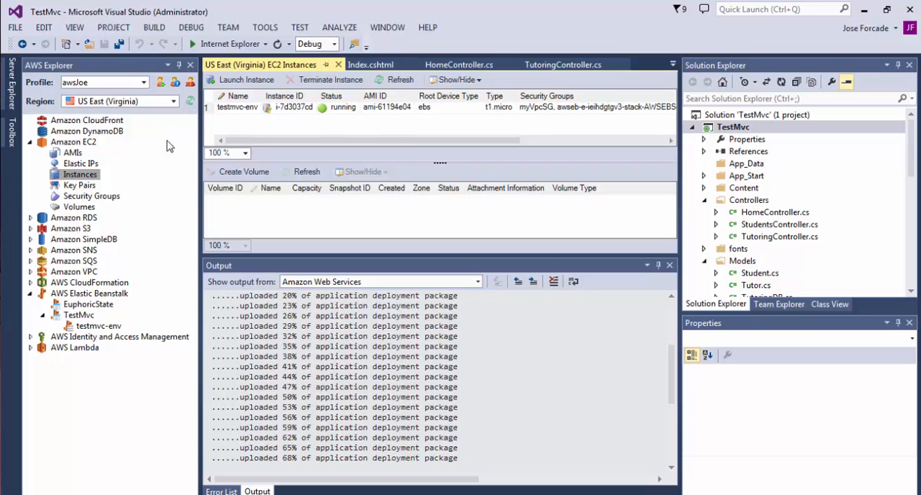
Open the list of Amazon RDS database instances for US East (Virginia) from AWS Explorer.
left_click(29, 218)
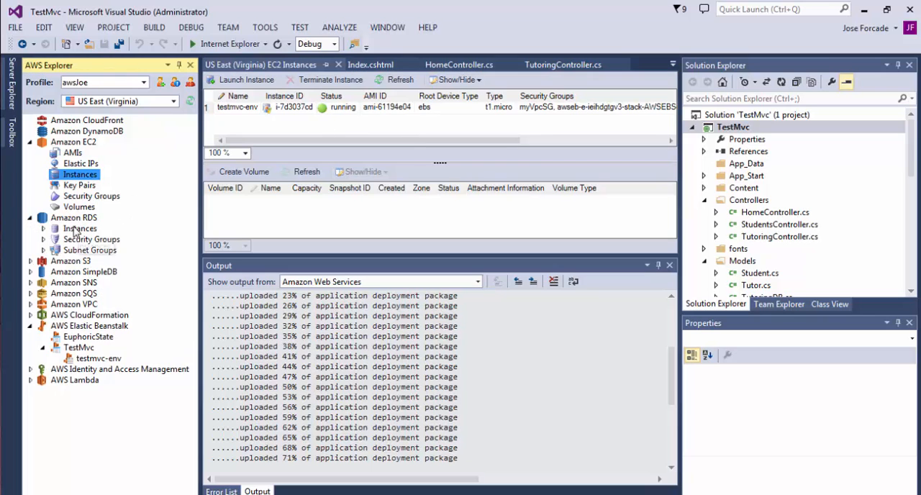
double_click(69, 229)
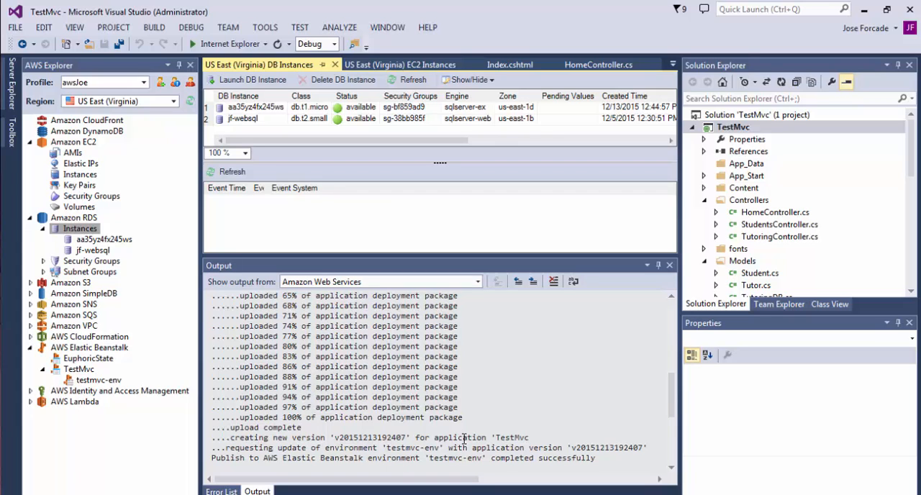
Switch to Chrome, reload the testmvc-env.elasticbeanstalk.com page, and check the testmvc-env dashboard in the Elastic Beanstalk console.
key("alt+Tab")
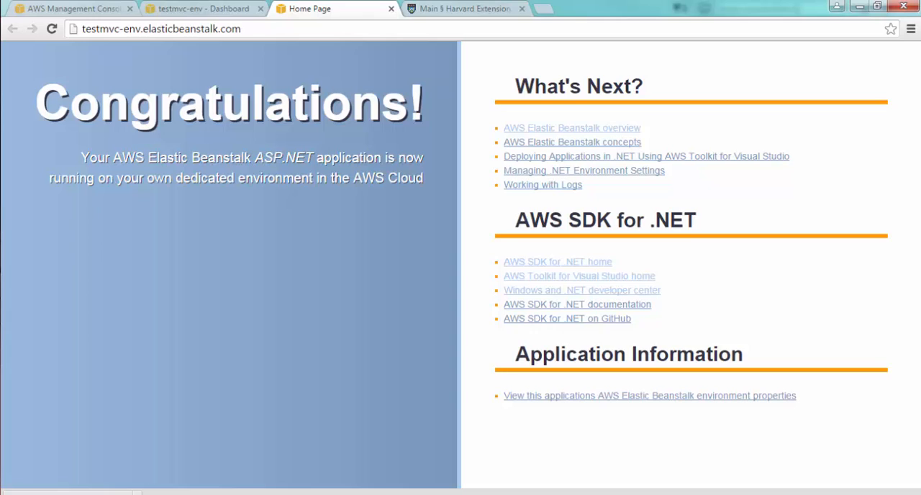
left_click(52, 29)
left_click(200, 11)
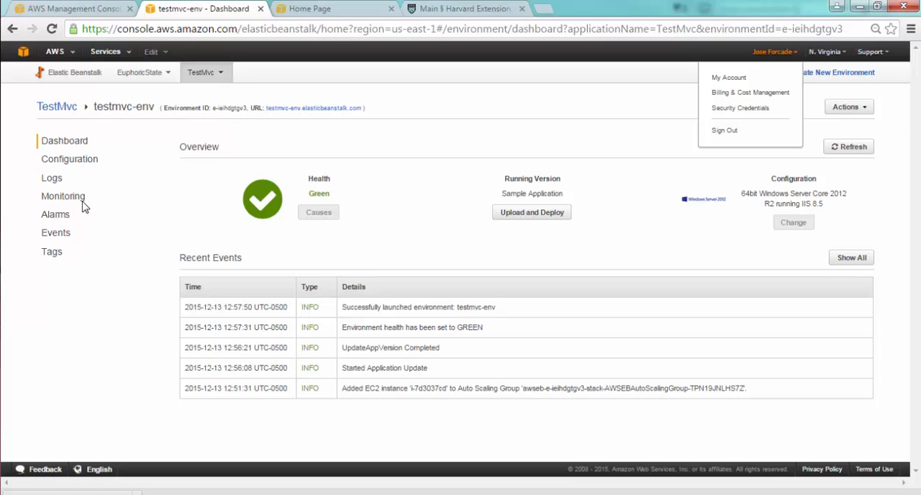
left_click(55, 183)
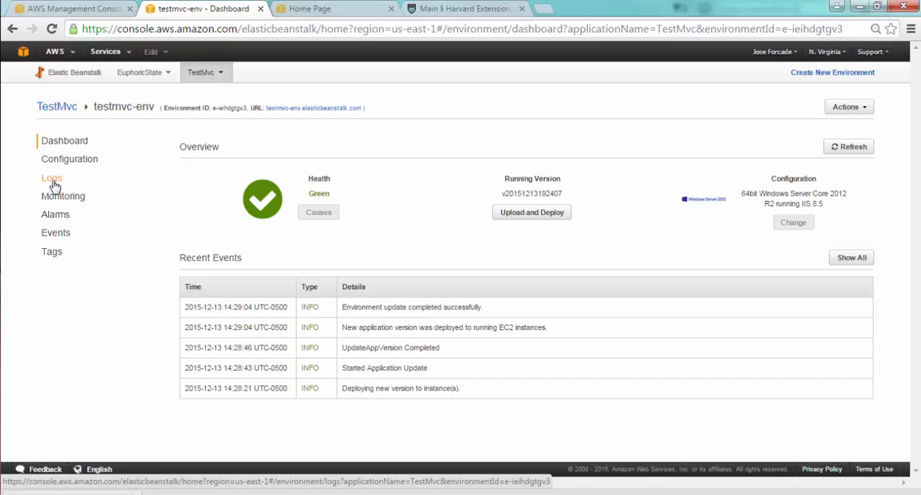
Request the last 100 lines of the testmvc-env environment logs and open the resulting log file.
left_click(52, 179)
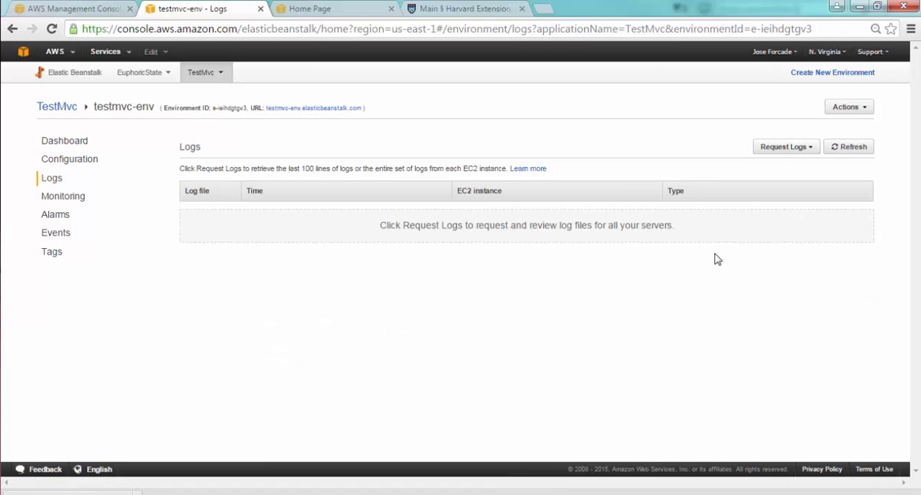
left_click(779, 149)
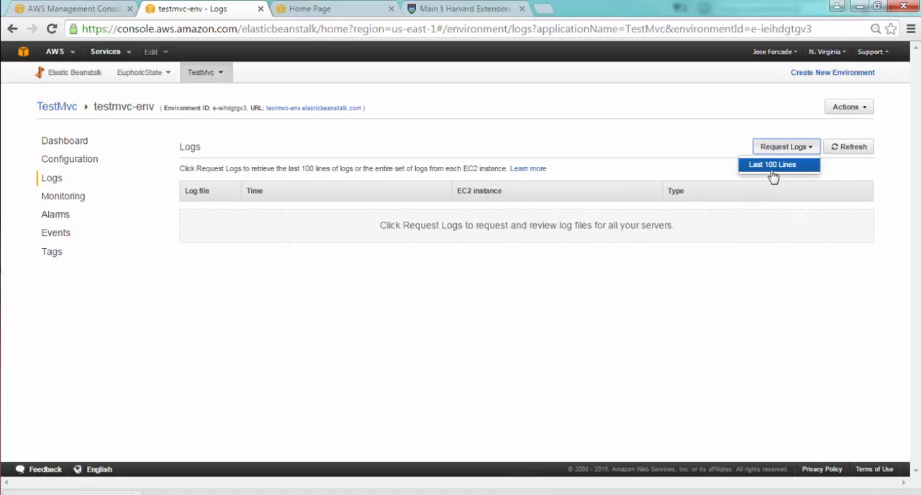
left_click(774, 167)
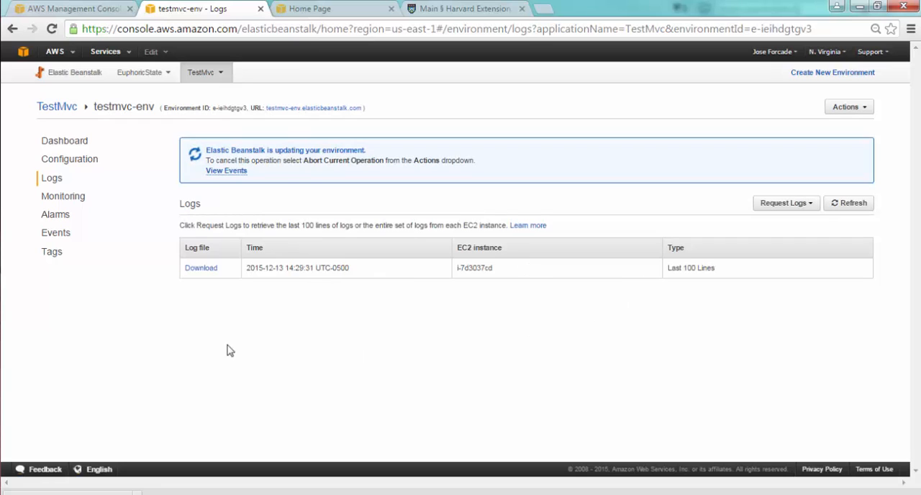
left_click(204, 272)
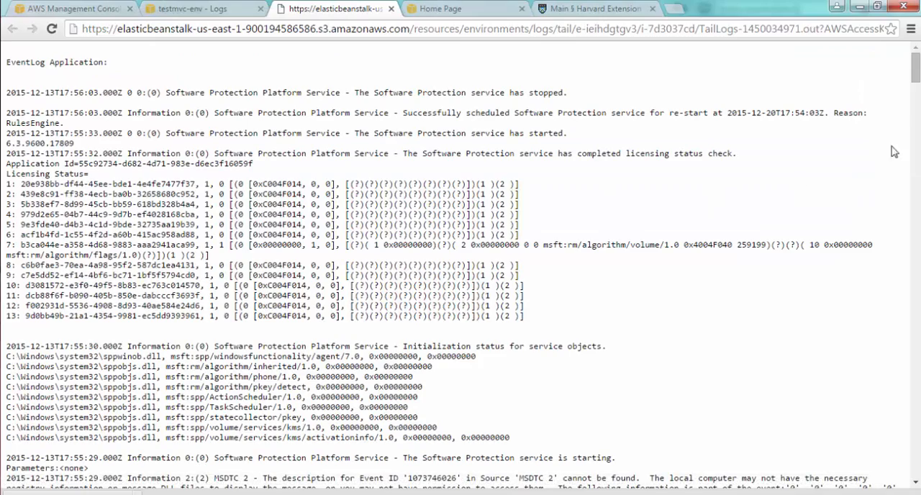
Read through the environment log for the deployment entries and close the log page.
scroll(918, 179, "down", 3)
scroll(918, 178, "down", 20)
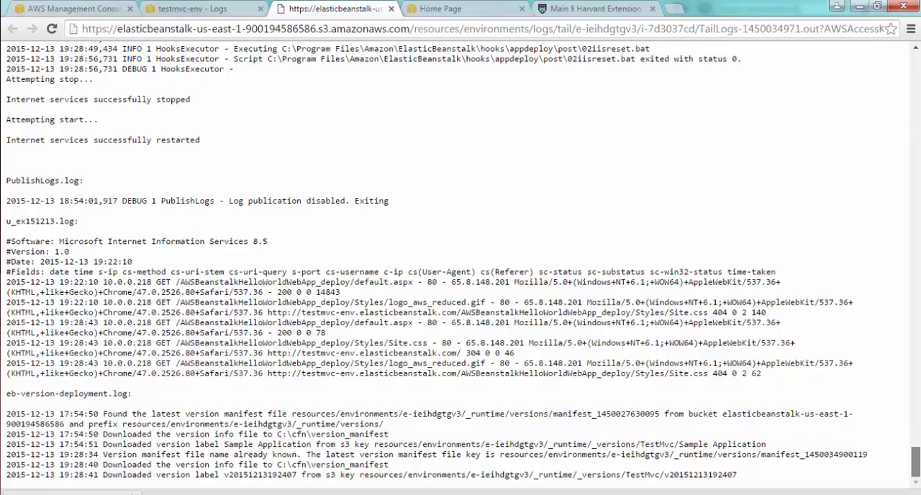
scroll(460, 259, "up", 5)
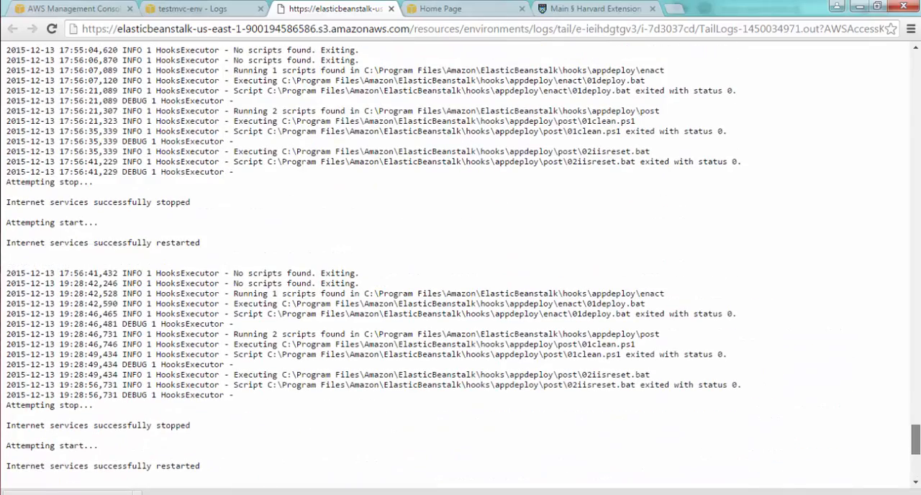
scroll(460, 259, "up", 6)
scroll(461, 259, "up", 15)
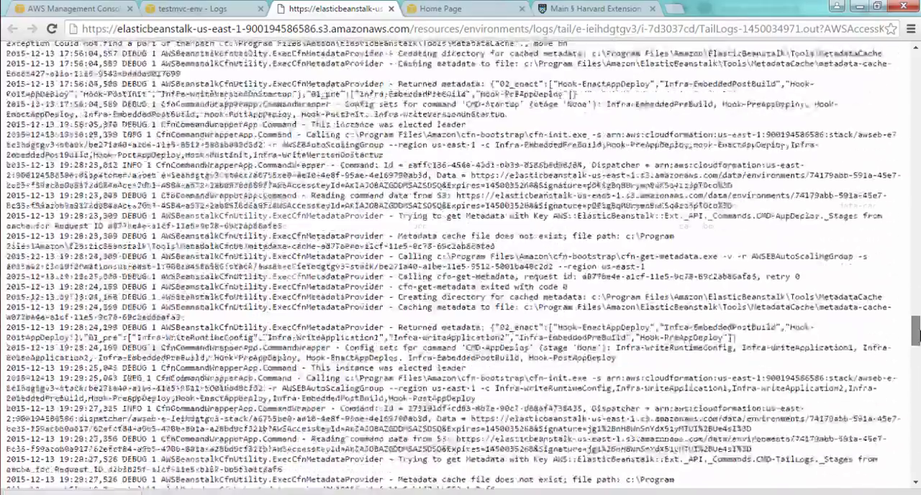
left_click_drag(919, 335, 917, 68)
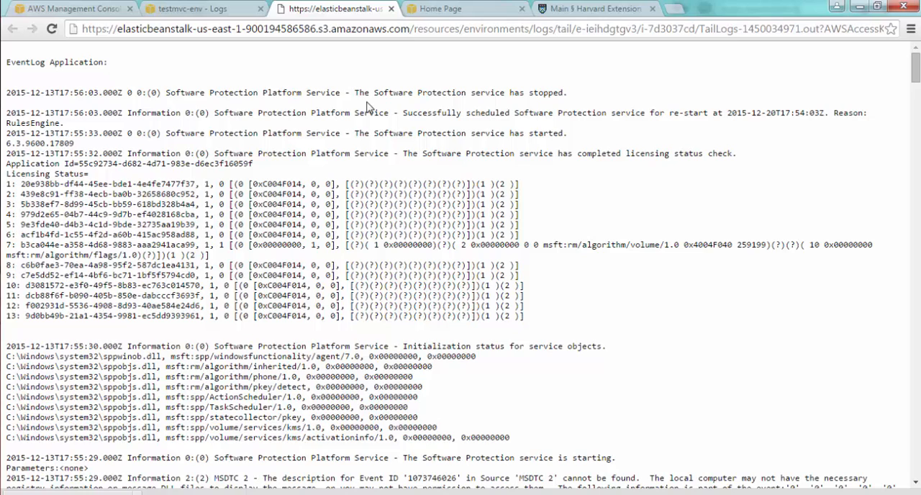
left_click(391, 9)
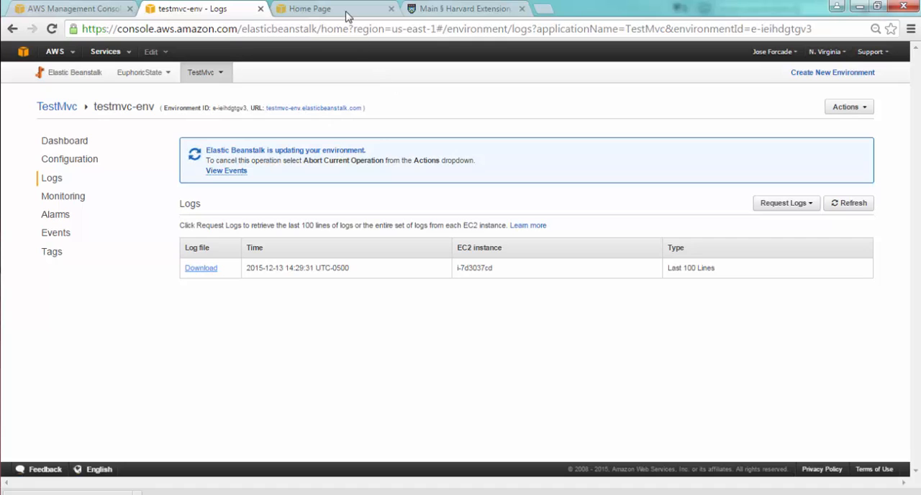
Reload testmvc-env.elasticbeanstalk.com to check the deployed Test MVC home page.
left_click(321, 10)
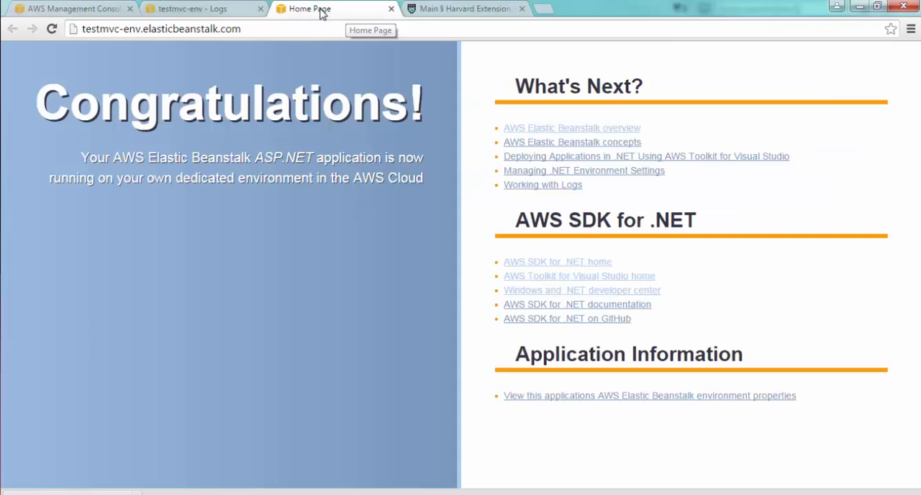
left_click(53, 29)
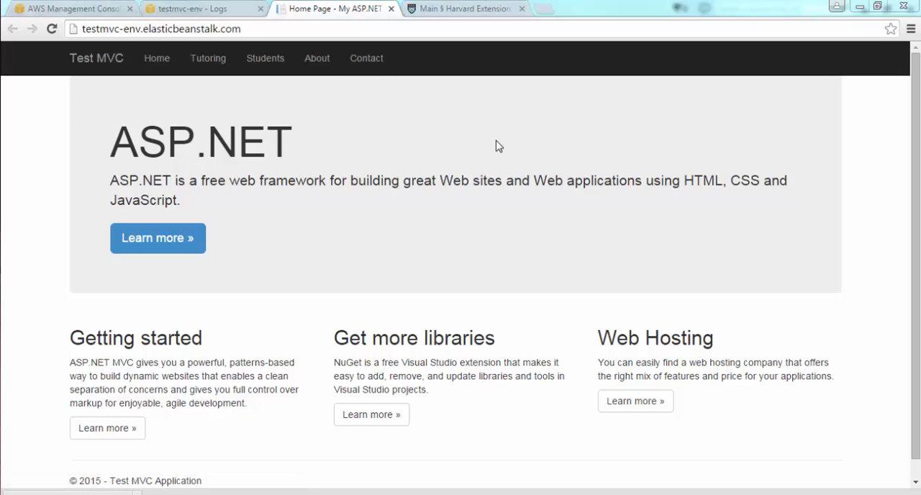
left_click(622, 155)
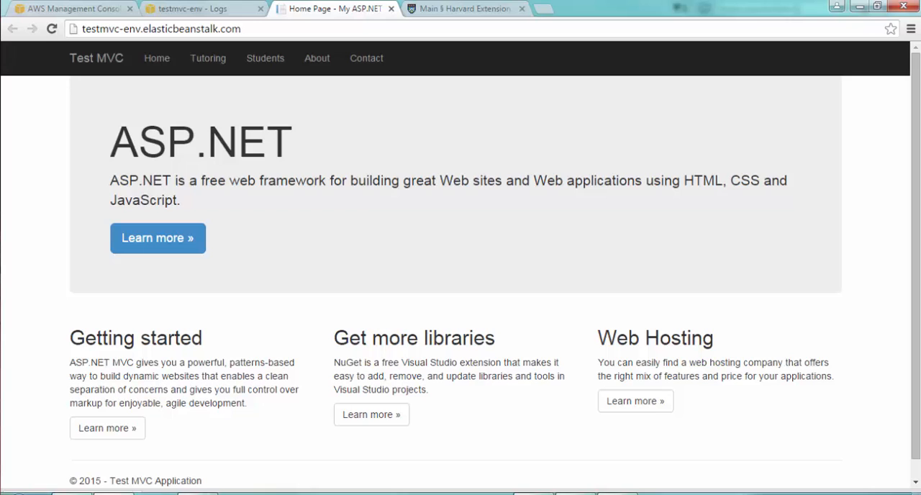
Return to Visual Studio and open the shared _Layout.cshtml and the Home view's Index.cshtml for editing.
left_click(198, 493)
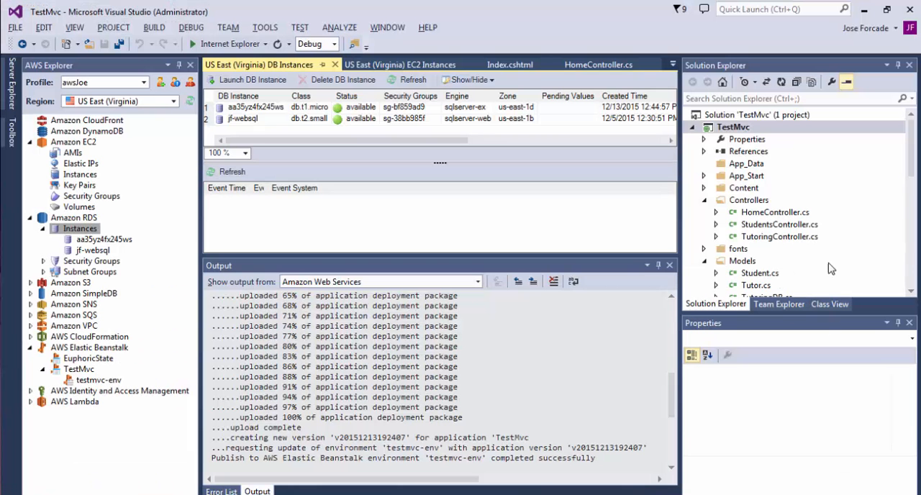
left_click(911, 244)
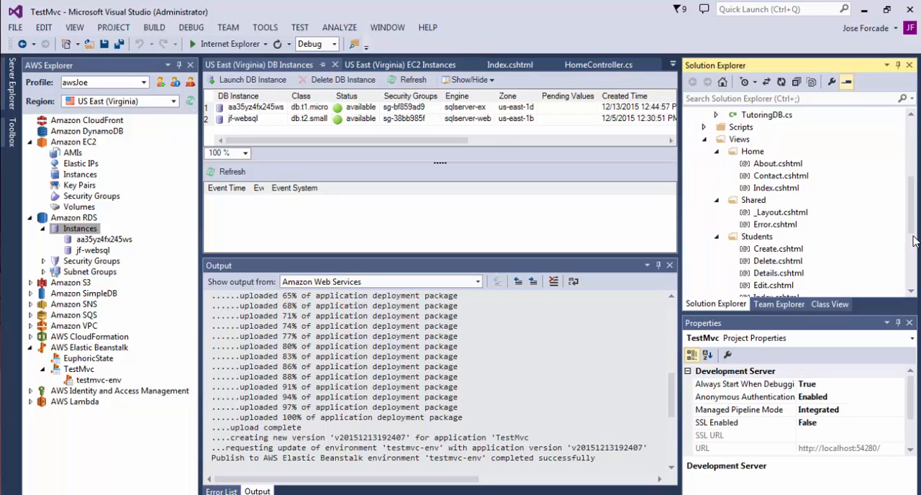
double_click(783, 213)
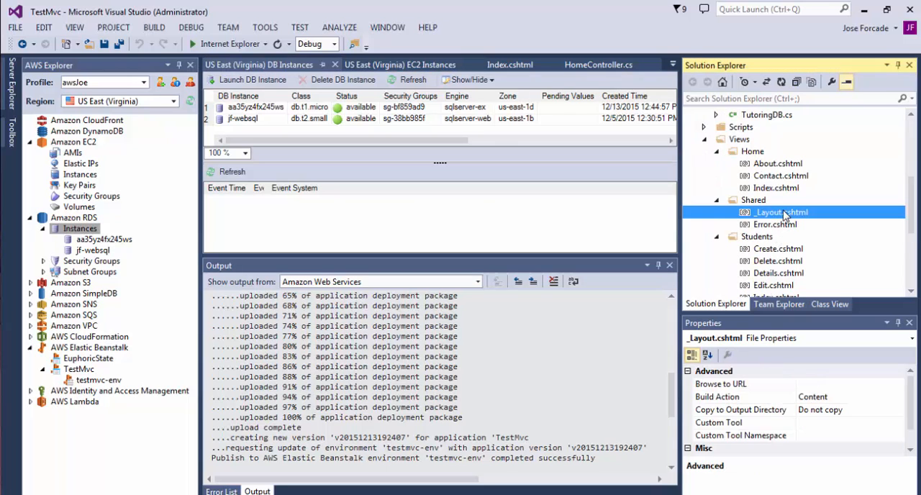
double_click(775, 188)
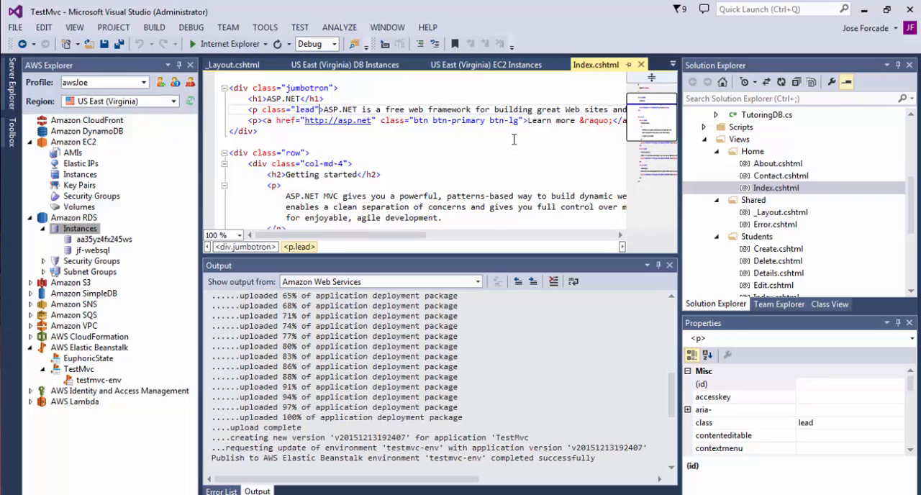
Replace "ASP" at the start of the jumbotron's lead paragraph with "TEST MV is a sample website".
type("MY")
key("BackSpace")
key("BackSpace")
type("TEST ")
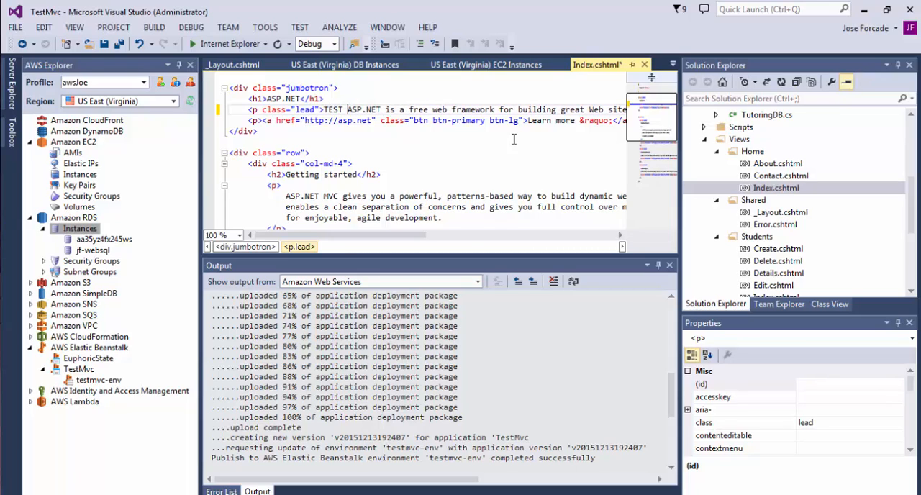
type("MV")
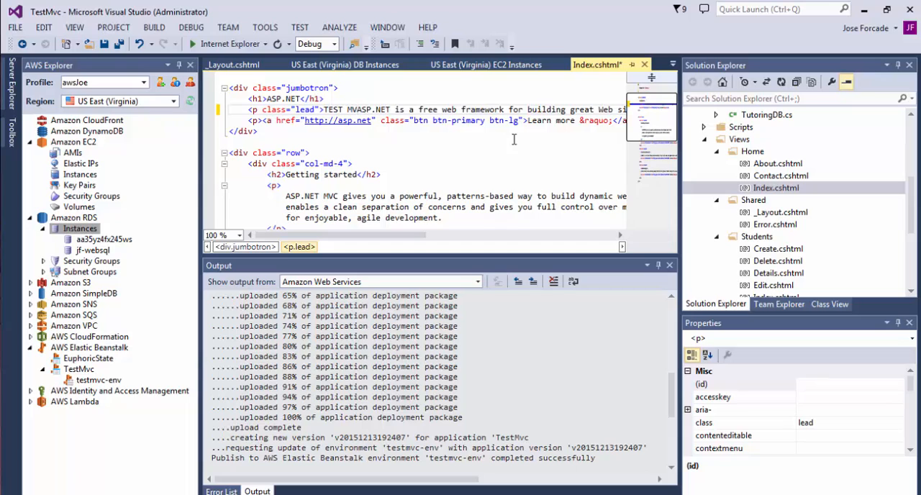
type(" is")
key("Delete")
key("Delete")
key("Delete")
type("a sample")
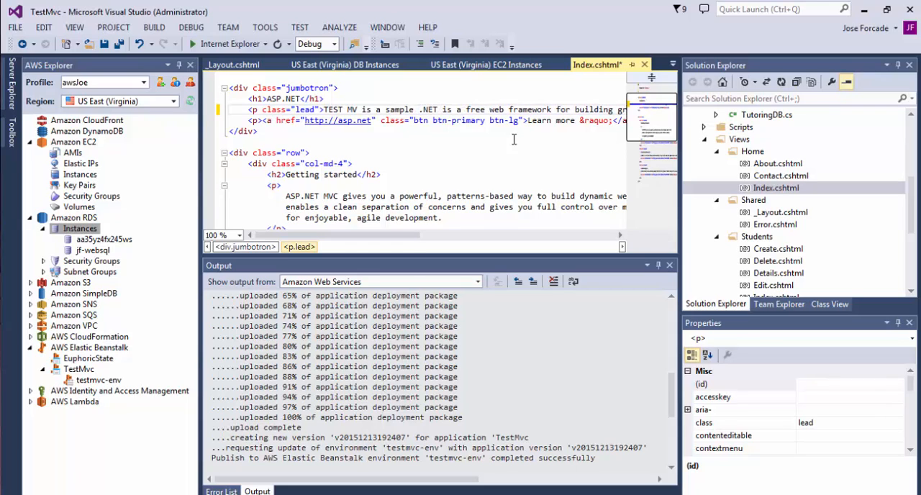
type(" web")
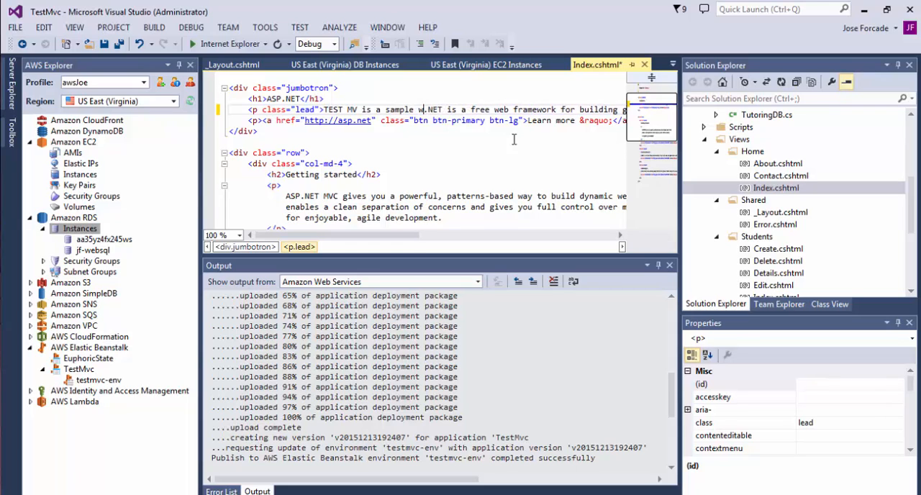
type("site")
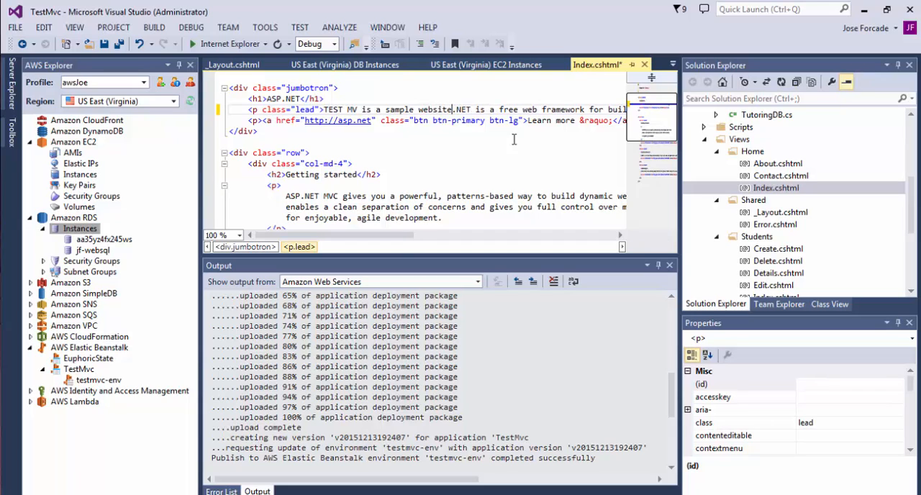
Replace the rest of the lead sentence, from ".NET is a free web framework" through "JavaScript", with a space, keeping the final period.
key("shift+Right")
key("shift+Right")
key("shift+Right")
key("shift+Right")
key("shift+Right")
key("shift+Right")
key("shift+Right")
key("shift+Right")
key("shift+Right")
key("shift+Right")
key("shift+Right")
key("shift+Right")
key("shift+Right")
key("shift+Right")
key("shift+Right")
key("shift+Right")
key("shift+Right")
key("shift+Right")
key("shift+Right")
key("shift+Right")
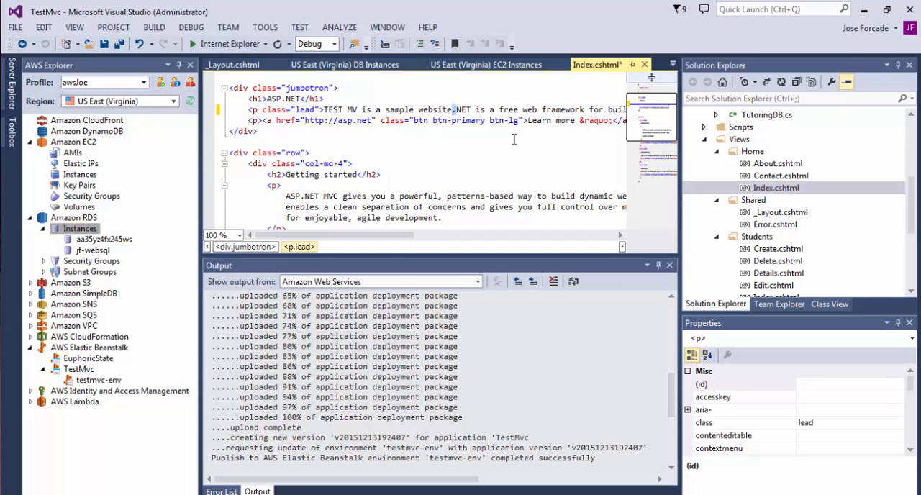
key("shift+Right")
key("shift+Right")
key("shift+Right")
key("shift+Right")
key("shift+Right")
key("shift+Right")
key("shift+Right")
key("shift+Right")
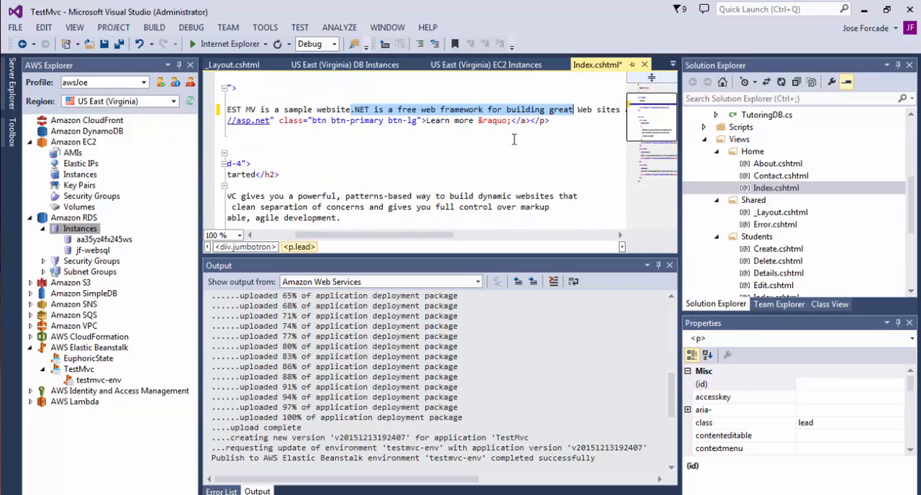
key("shift+Right")
key("shift+Right")
key("shift+Right")
key("shift+Right")
key("shift+Right")
key("shift+Right")
key("shift+Right")
key("shift+Right")
key("shift+Right")
key("shift+Right")
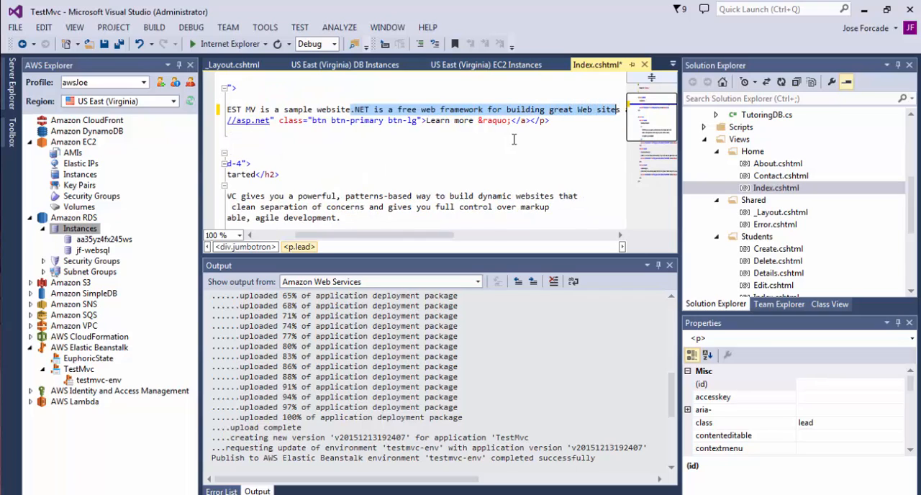
key("shift+Right")
key("shift+Right")
key("shift+Right")
key("shift+Right")
key("shift+Right")
key("shift+Right")
key("shift+Right")
key("shift+Right")
key("shift+Right")
key("shift+Right")
key("shift+Right")
key("shift+Right")
key("shift+Right")
key("shift+Right")
key("shift+Right")
key("shift+Right")
key("shift+Right")
key("shift+Right")
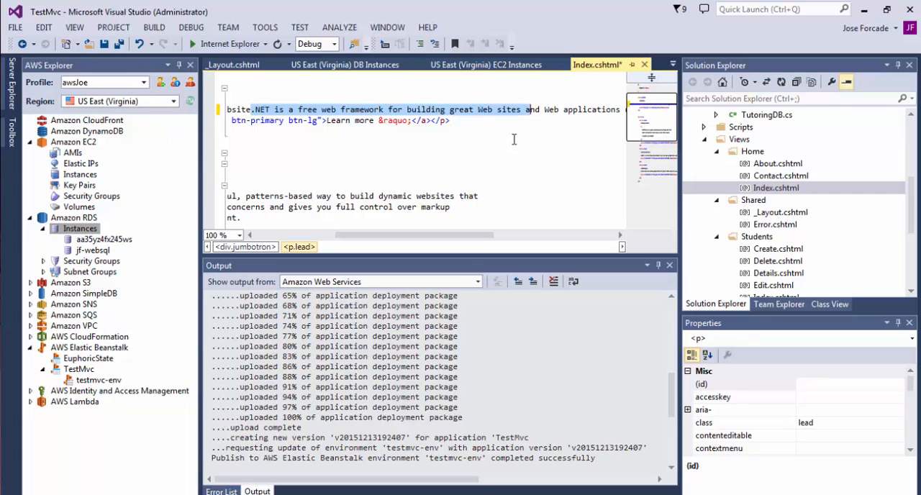
key("shift+Right")
key("shift+Right")
key("shift+Right")
key("shift+Right")
key("shift+Right")
key("shift+Right")
key("shift+Right")
key("shift+Right")
key("shift+Right")
key("shift+Right")
key("shift+Right")
key("shift+Right")
key("shift+Right")
key("shift+Right")
key("shift+Right")
key("shift+Right")
key("shift+Right")
key("shift+Right")
key("shift+Right")
key("shift+Right")
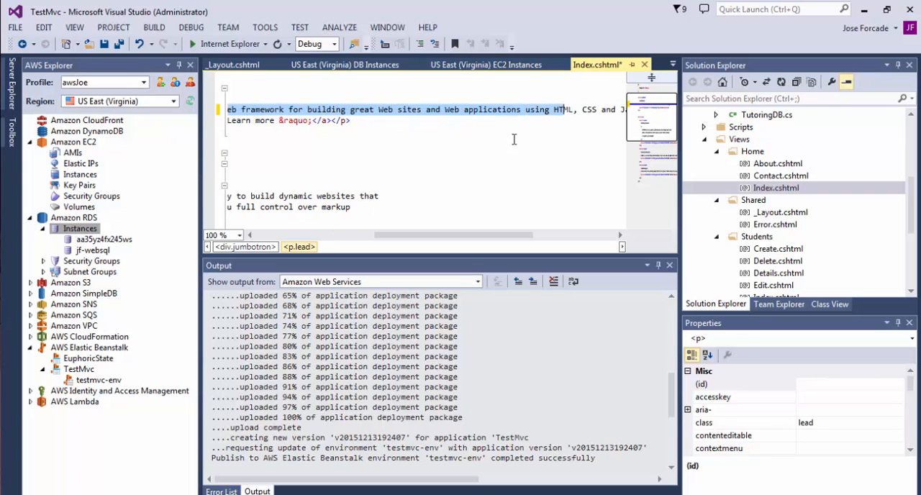
key("shift+Right")
key("shift+Right")
key("shift+Right")
key("shift+Right")
key("shift+Right")
key("shift+Right")
key("shift+Right")
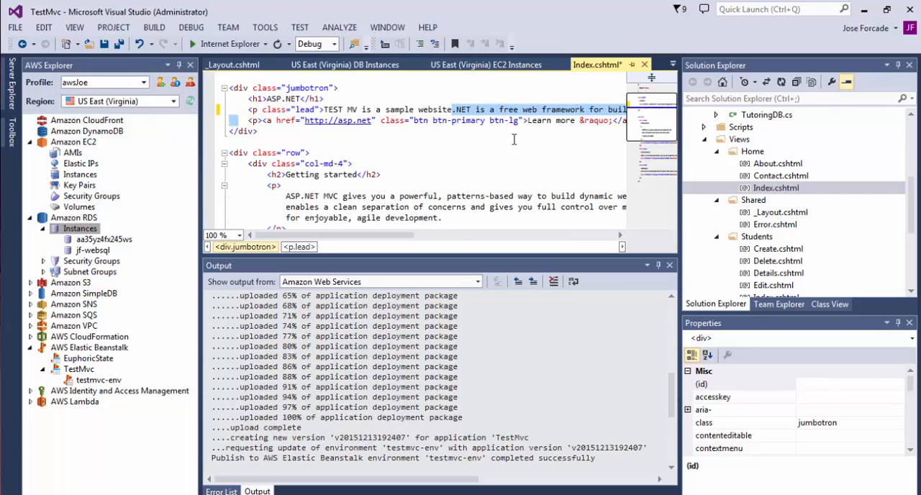
key("shift+Left")
key("shift+Left")
key("shift+Left")
key("shift+Left")
key("shift+Left")
key("shift+Left")
key("shift+Left")
key("shift+Left")
key("shift+Left")
key("shift+Left")
key("shift+Left")
key("shift+Left")
key("shift+Left")
key("shift+Left")
key("shift+Left")
key("shift+Left")
key("shift+Left")
key("shift+Right")
key("shift+Right")
key("shift+Right")
key("shift+Right")
key("shift+Right")
key("shift+Right")
key("shift+Right")
key("shift+Right")
key("shift+Right")
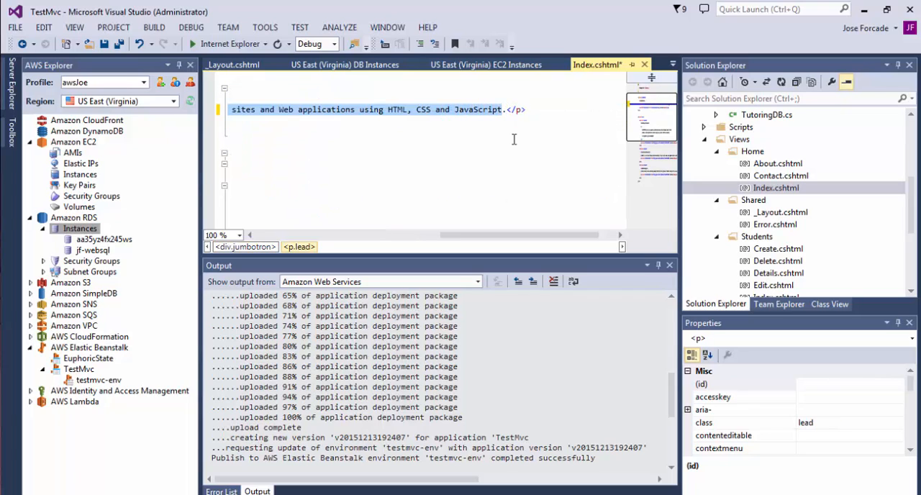
type("is a sample website")
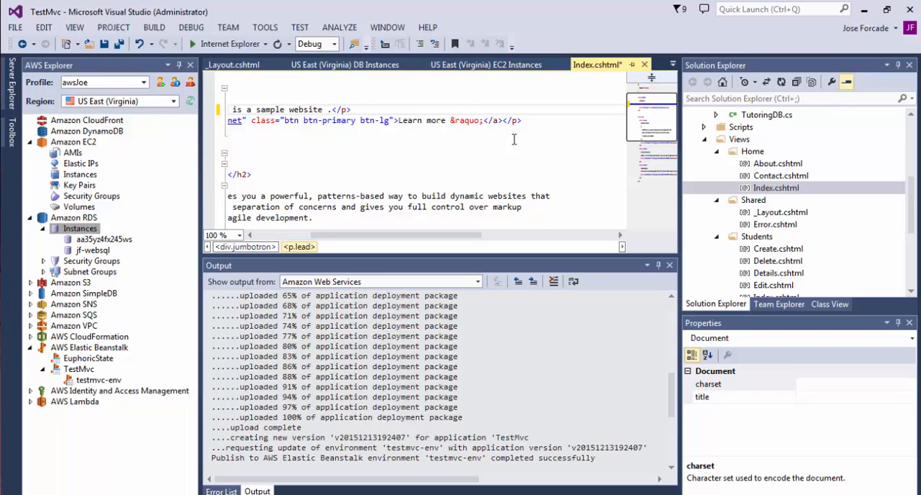
Complete the jumbotron's lead sentence with "created by", the author's full name and "for CSCIE 90", before the final period.
type("creat")
type("ed ")
type("by Jose F")
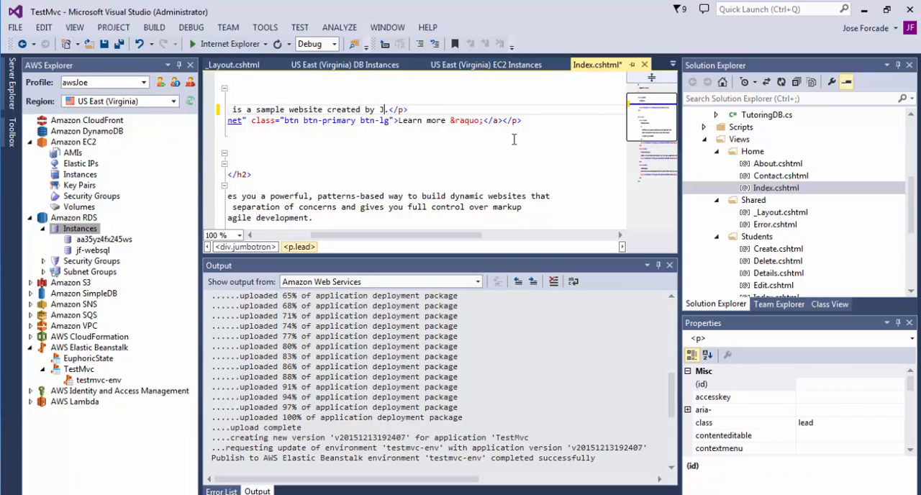
type("orcade f")
type("or CSCIE ")
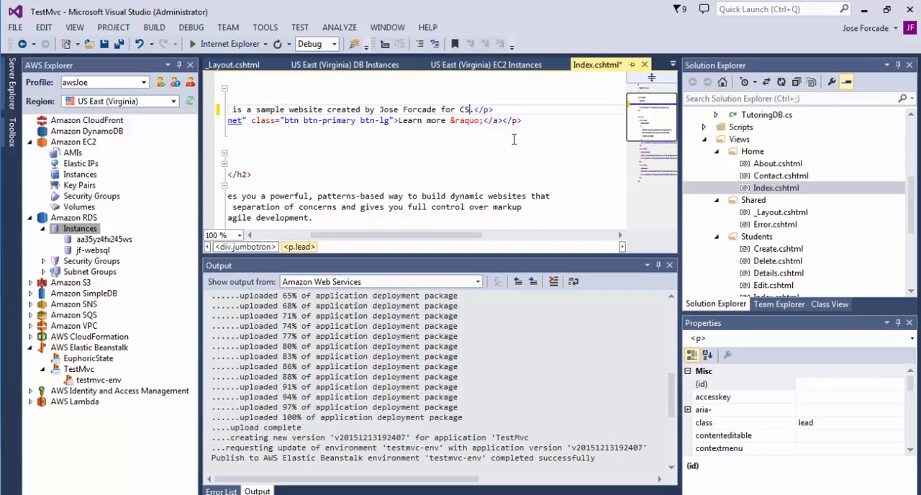
type("90")
Save all open files and build the TestMvc solution.
left_click(120, 44)
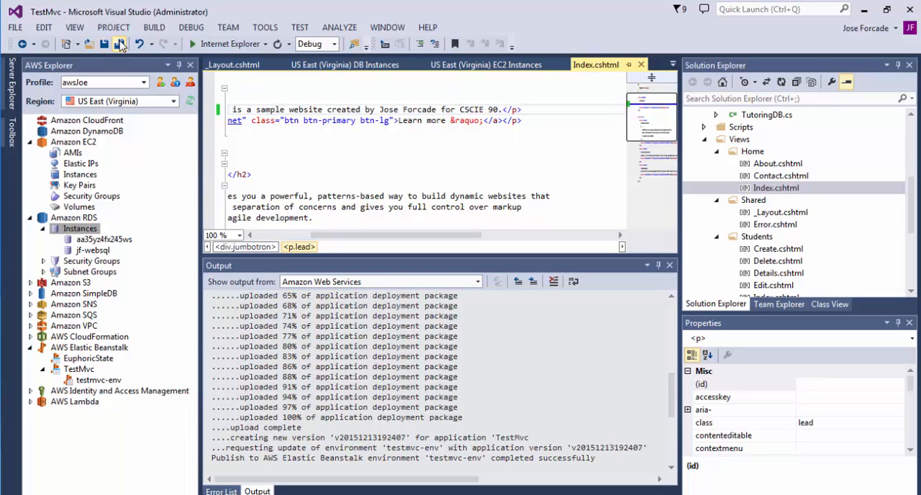
left_click(163, 32)
left_click(176, 41)
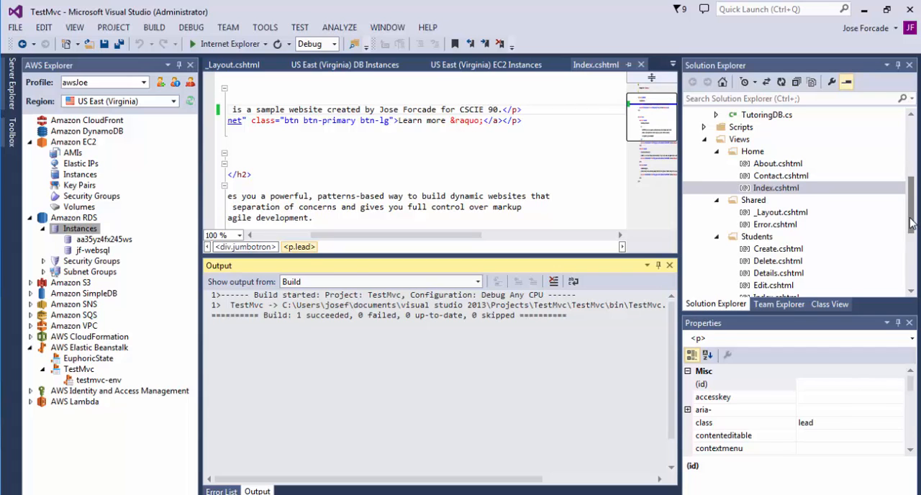
Republish the TestMvc project to the Elastic Beanstalk environment 'testmvc-env' with the Debug|Any CPU configuration and follow the upload output.
left_click_drag(912, 223, 913, 151)
right_click(735, 129)
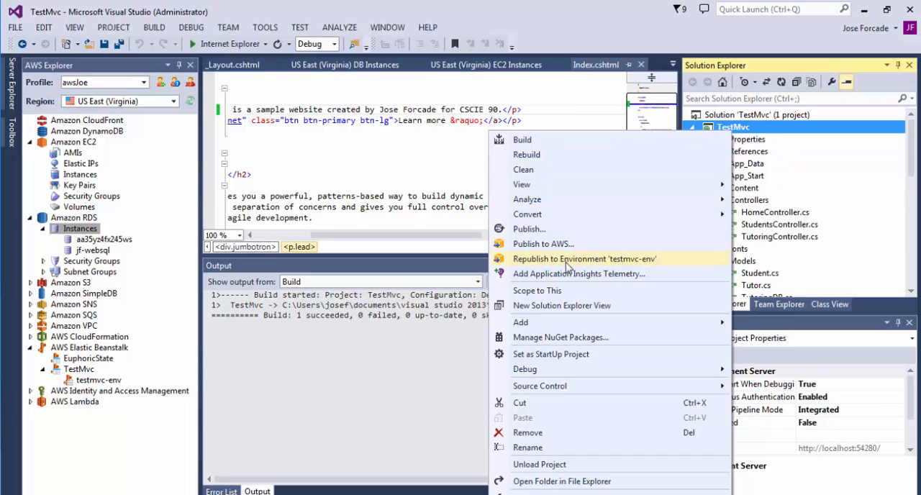
left_click(568, 261)
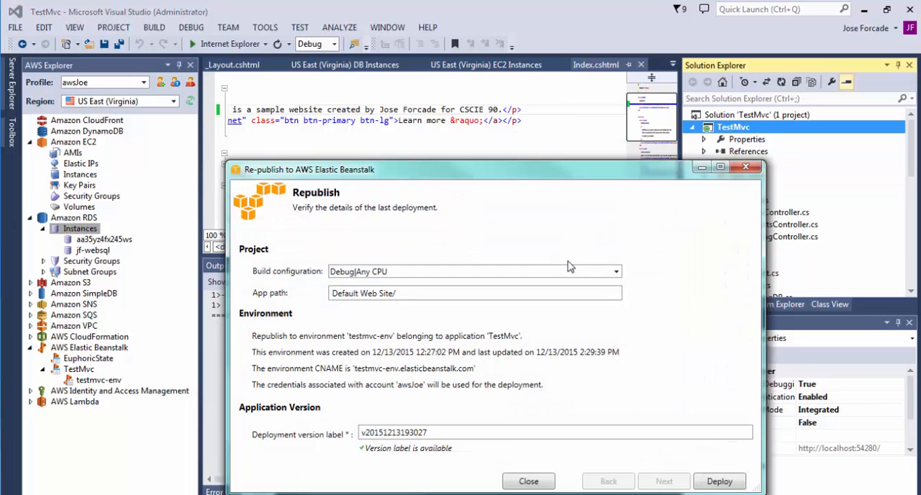
left_click(715, 481)
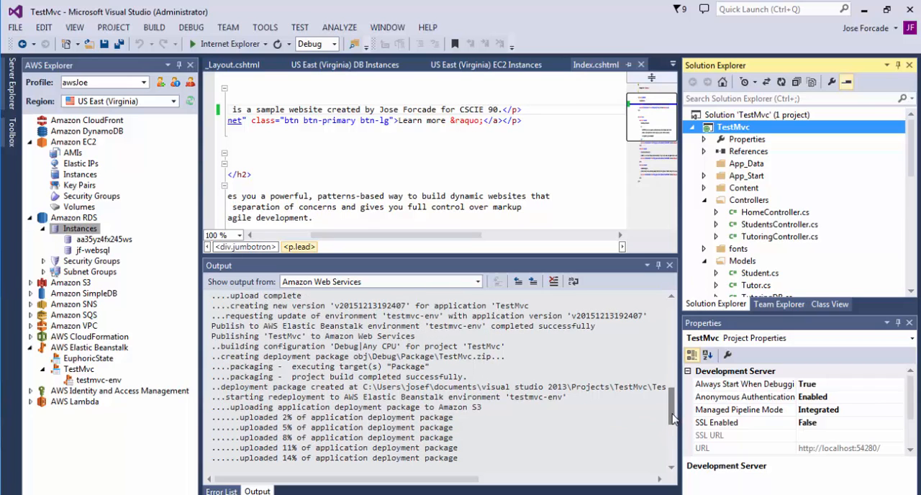
left_click_drag(673, 417, 674, 429)
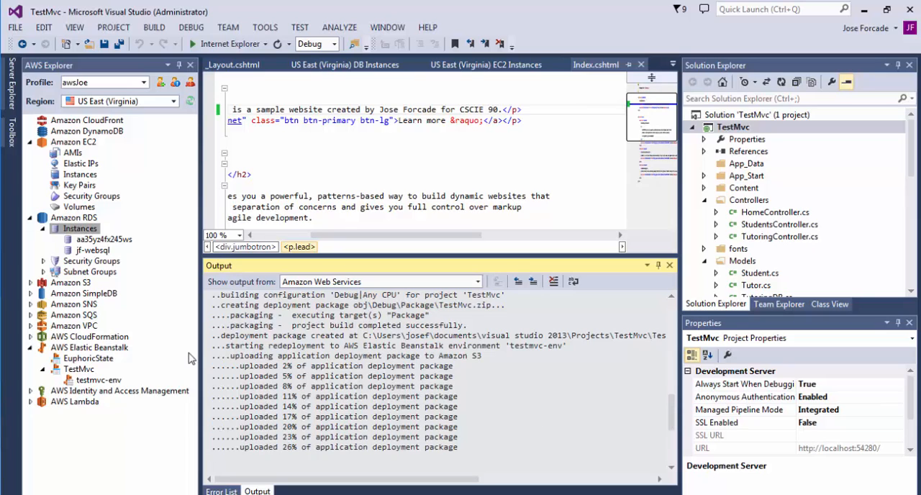
Expand the Amazon SQS and Amazon S3 resources in AWS Explorer and view the London folder of the pictures bucket.
left_click(30, 314)
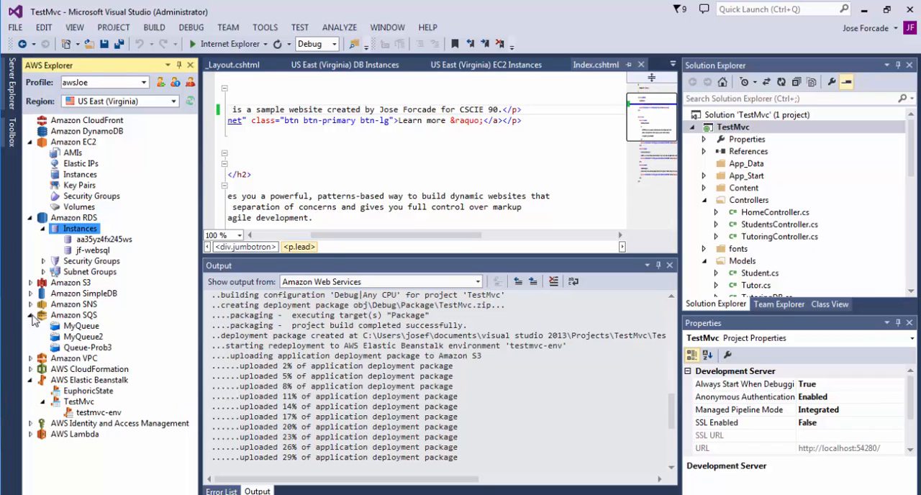
left_click(30, 283)
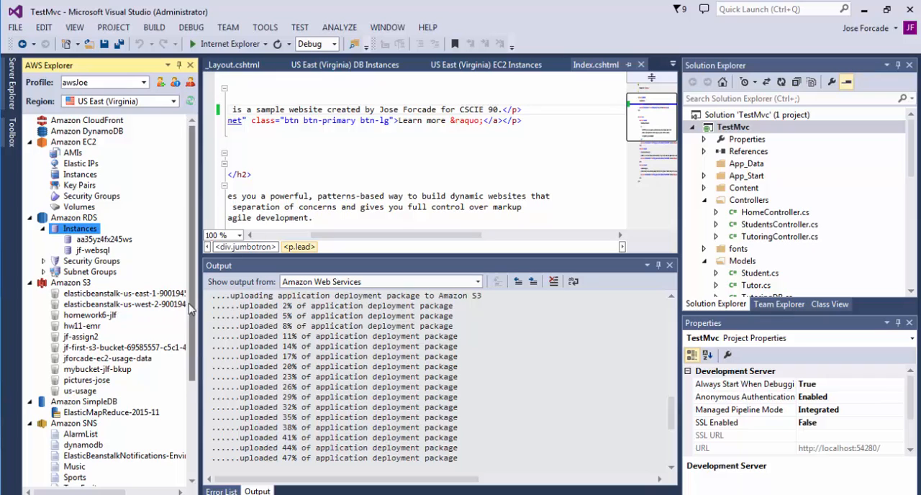
double_click(86, 379)
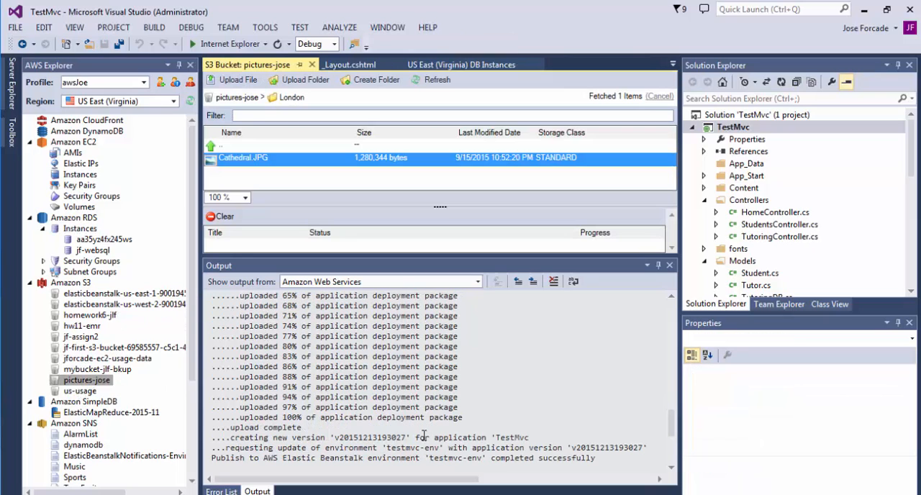
Switch to the browser and reload testmvc-env.elasticbeanstalk.com to check the republished home page.
key("alt+Tab")
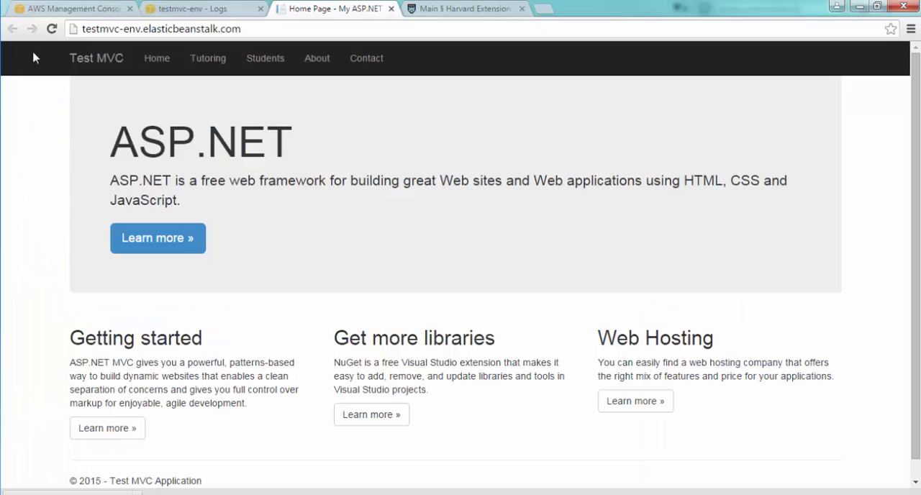
left_click(53, 31)
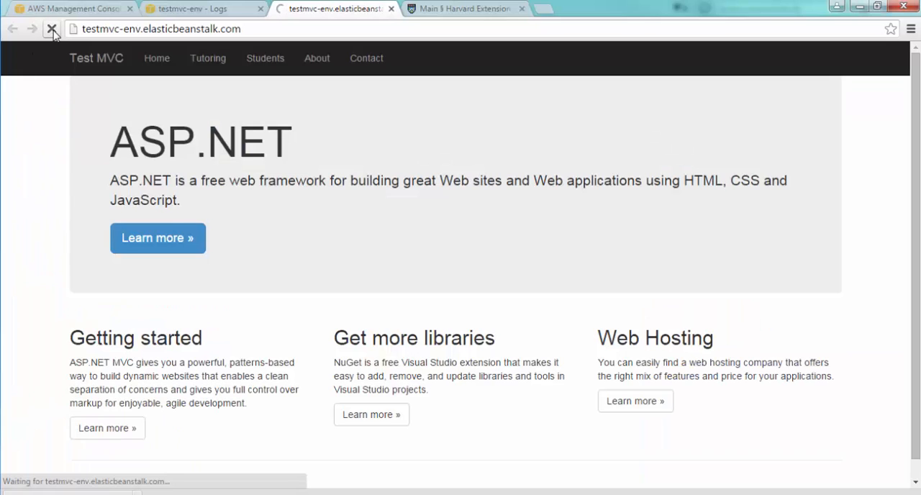